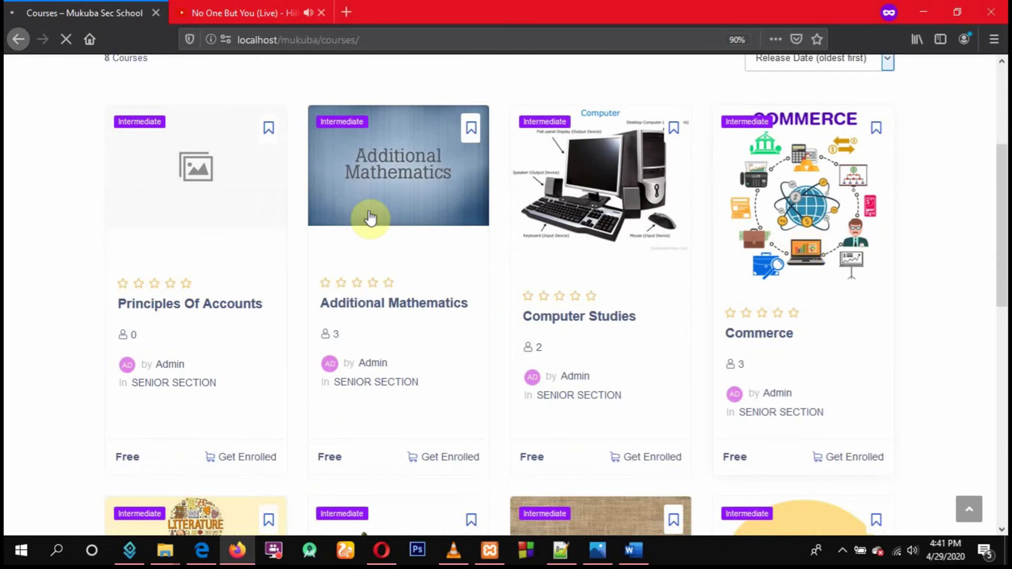
Sort the course catalogue by Course Title (a-z)
{"action": "scroll", "coordinate": [222, 302], "scroll_direction": "down", "scroll_amount": 4}
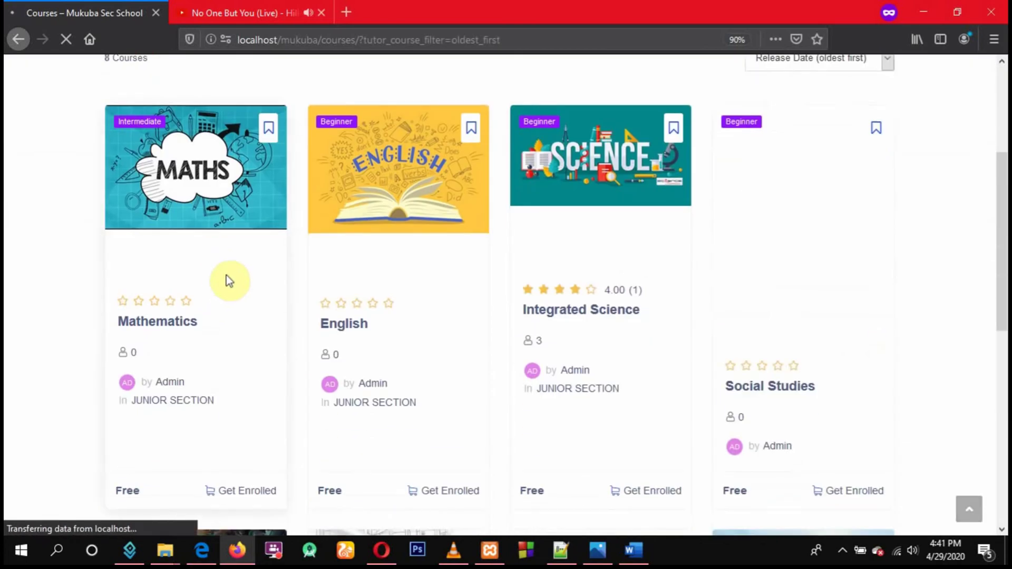
{"action": "scroll", "coordinate": [722, 192], "scroll_direction": "up", "scroll_amount": 1}
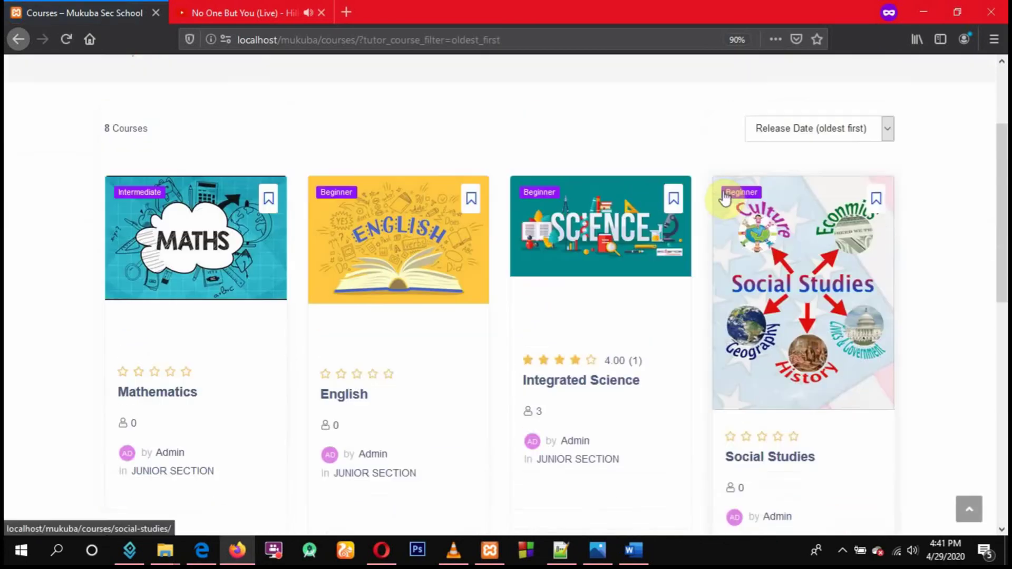
{"action": "left_click", "coordinate": [817, 129]}
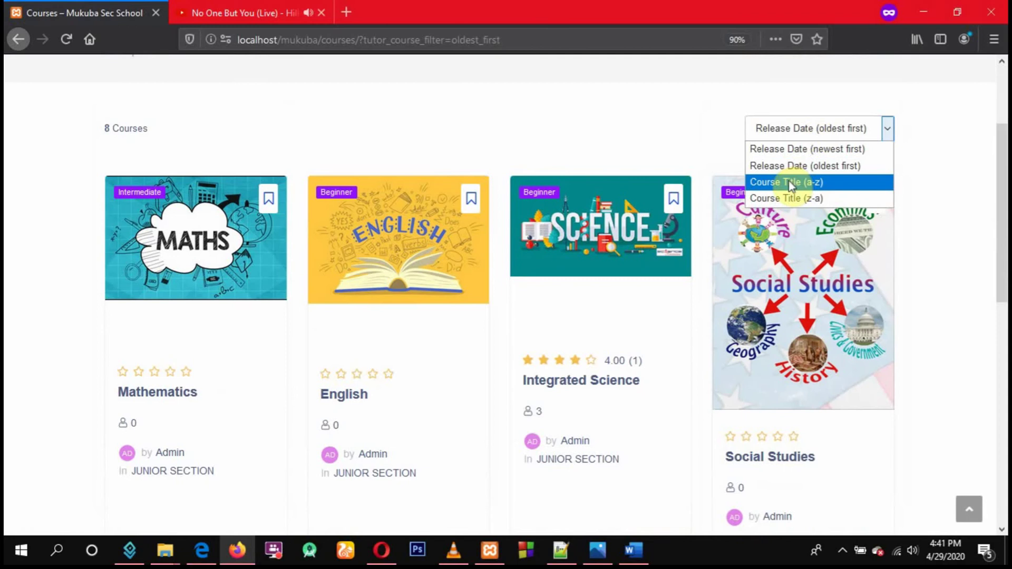
{"action": "left_click", "coordinate": [774, 181]}
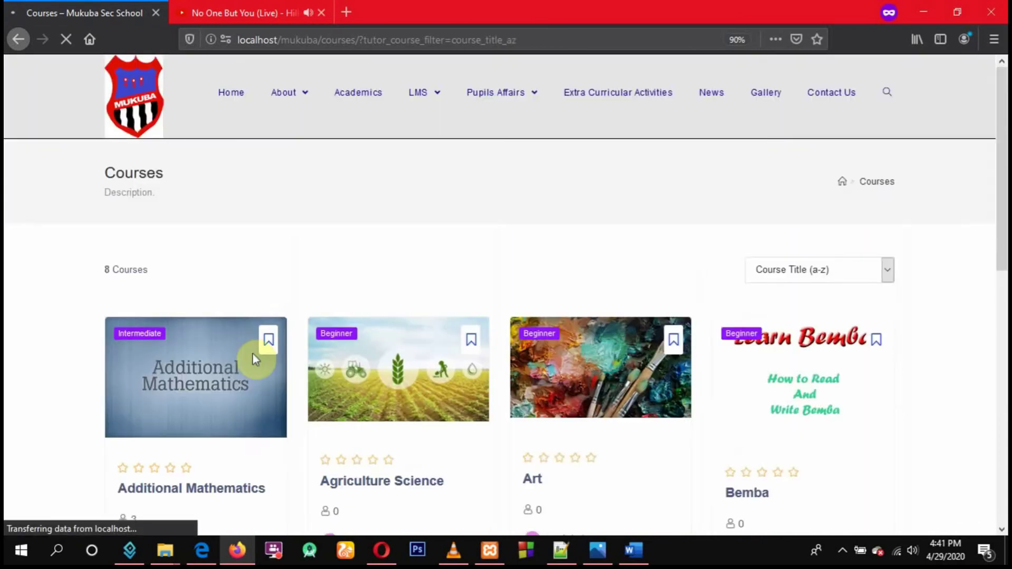
{"action": "scroll", "coordinate": [197, 385], "scroll_direction": "down", "scroll_amount": 4}
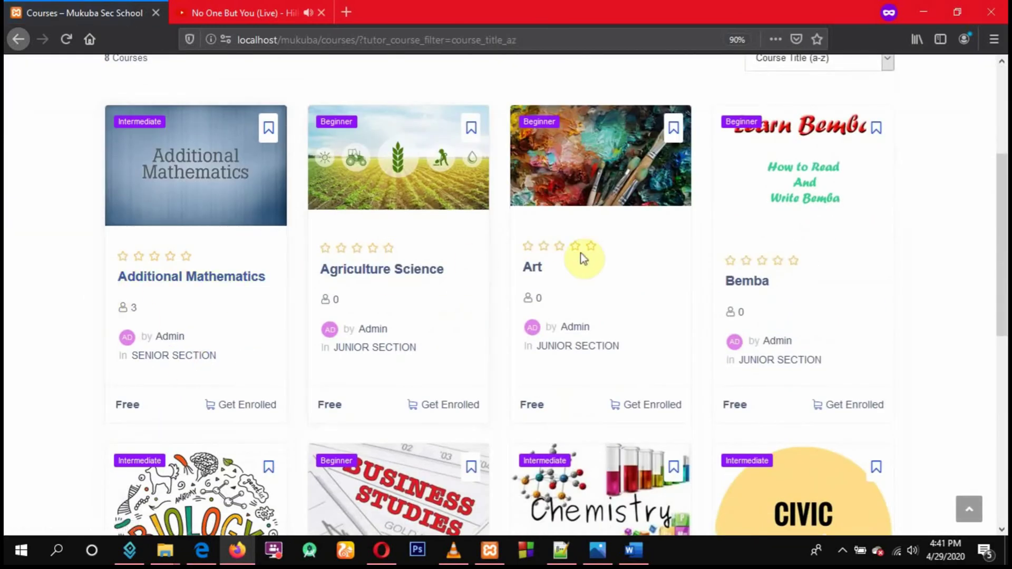
{"action": "scroll", "coordinate": [752, 199], "scroll_direction": "up", "scroll_amount": 2}
Switch the sort to Course Title (z-a) and scroll down page one of the list
{"action": "left_click", "coordinate": [791, 200]}
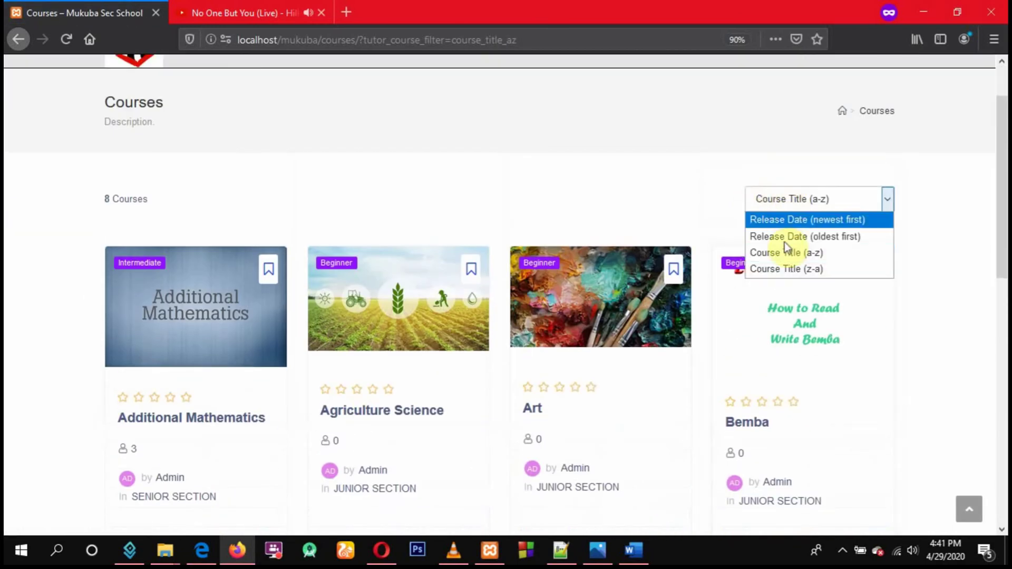
{"action": "left_click", "coordinate": [784, 267]}
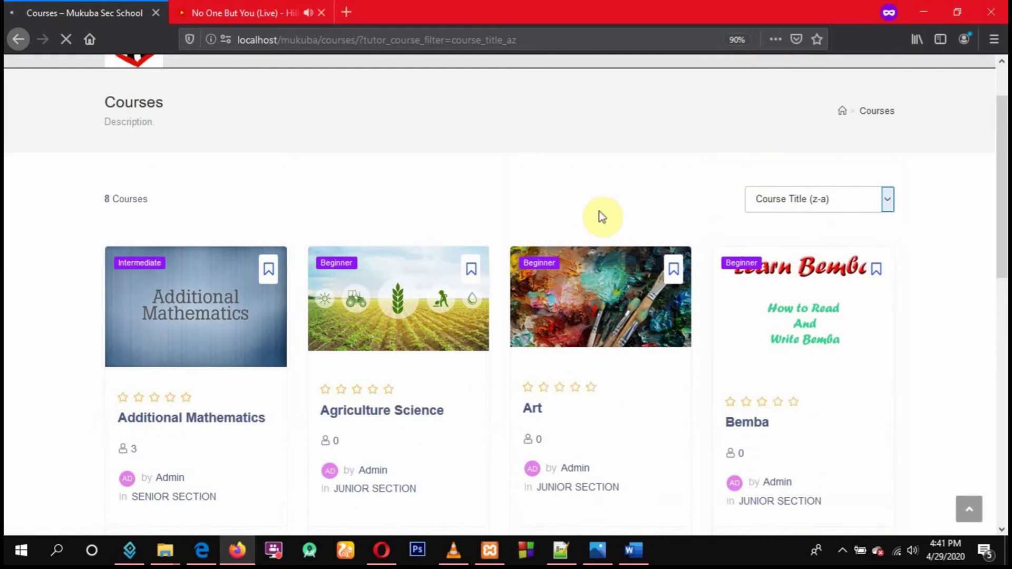
{"action": "scroll", "coordinate": [598, 214], "scroll_direction": "down", "scroll_amount": 5}
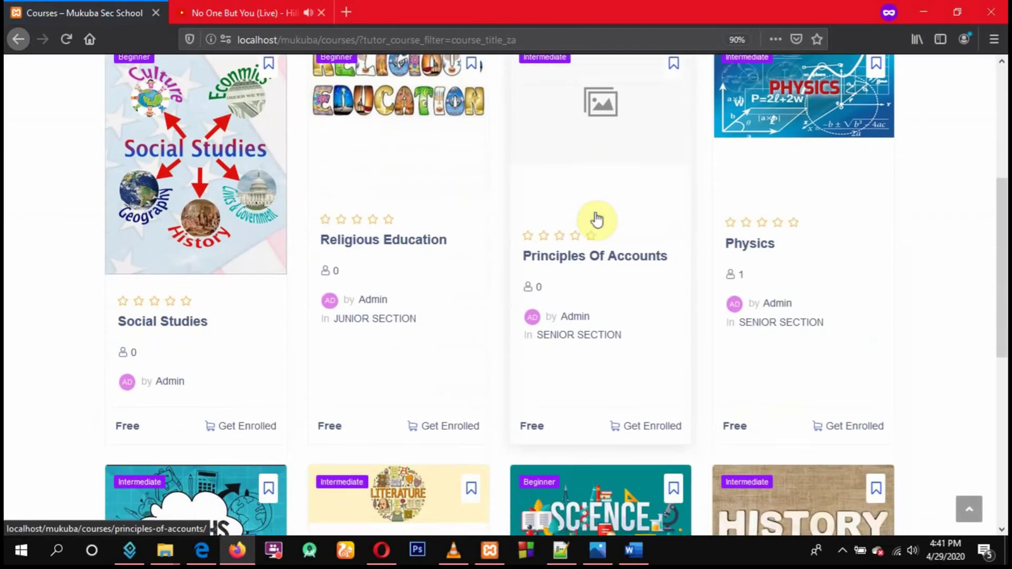
{"action": "scroll", "coordinate": [625, 204], "scroll_direction": "up", "scroll_amount": 4}
{"action": "scroll", "coordinate": [358, 212], "scroll_direction": "down", "scroll_amount": 5}
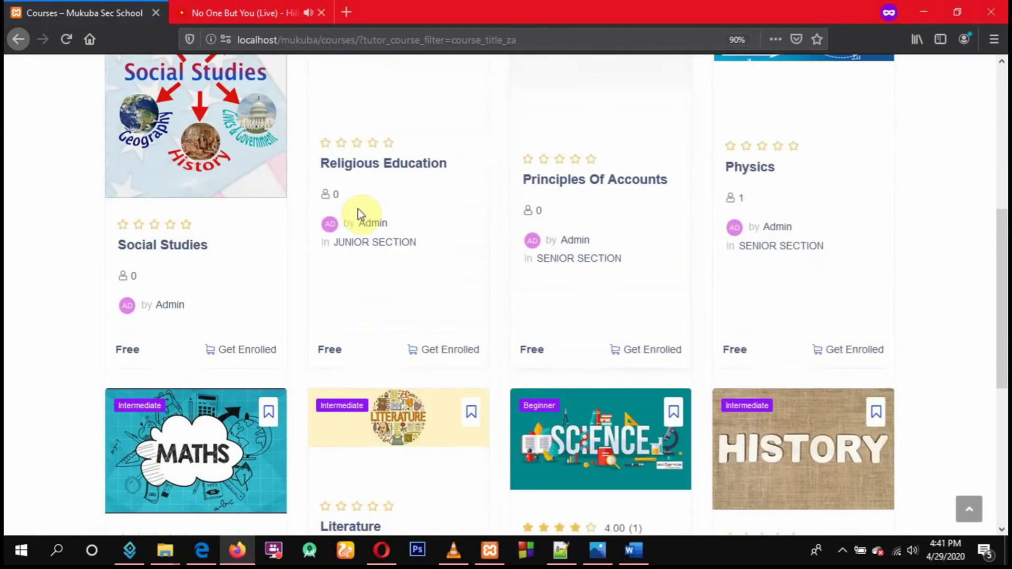
{"action": "scroll", "coordinate": [708, 246], "scroll_direction": "down", "scroll_amount": 5}
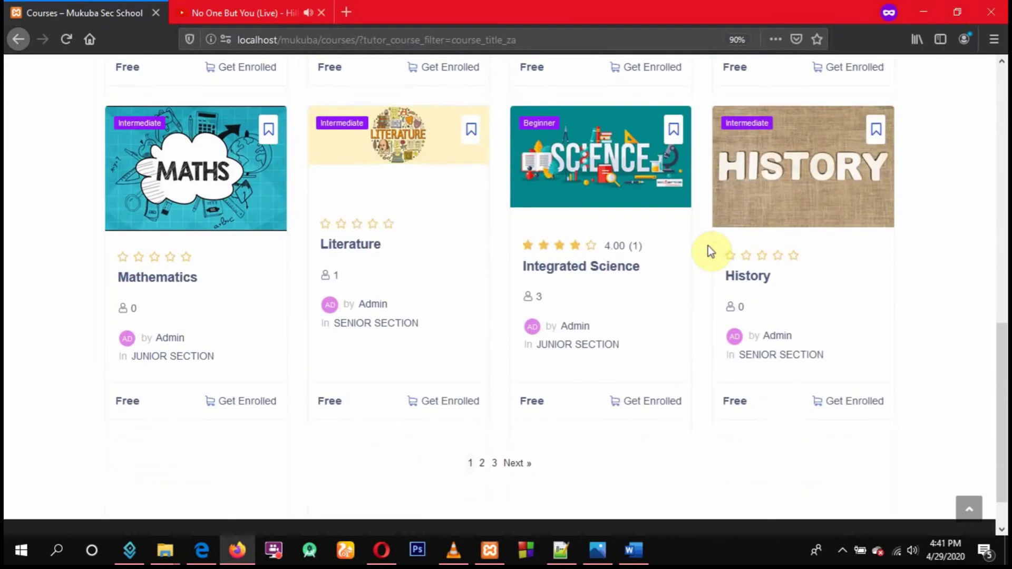
{"action": "scroll", "coordinate": [575, 311], "scroll_direction": "down", "scroll_amount": 1}
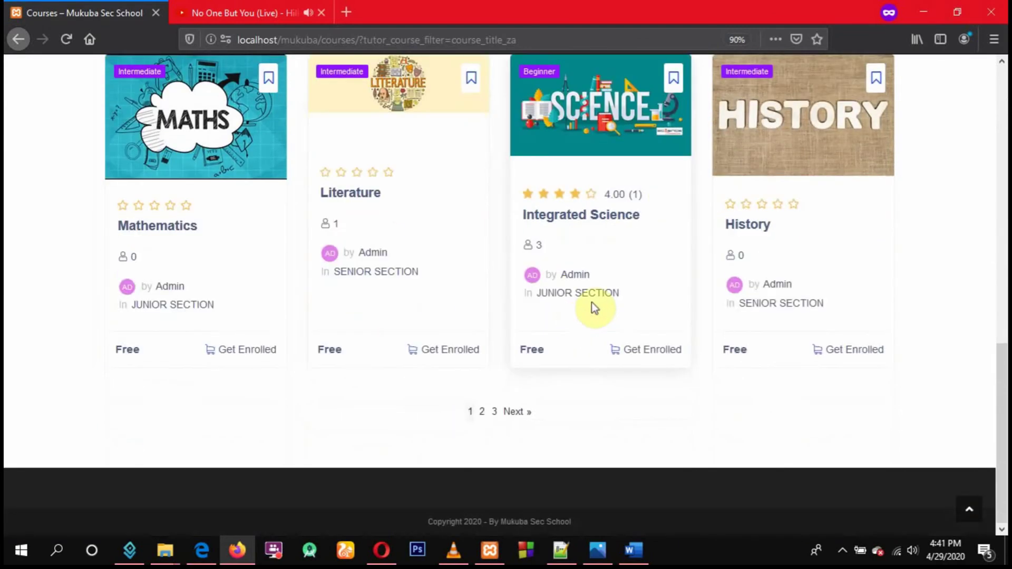
Page through the Z–A course list to page 2, then on to page 3
{"action": "left_click", "coordinate": [481, 413]}
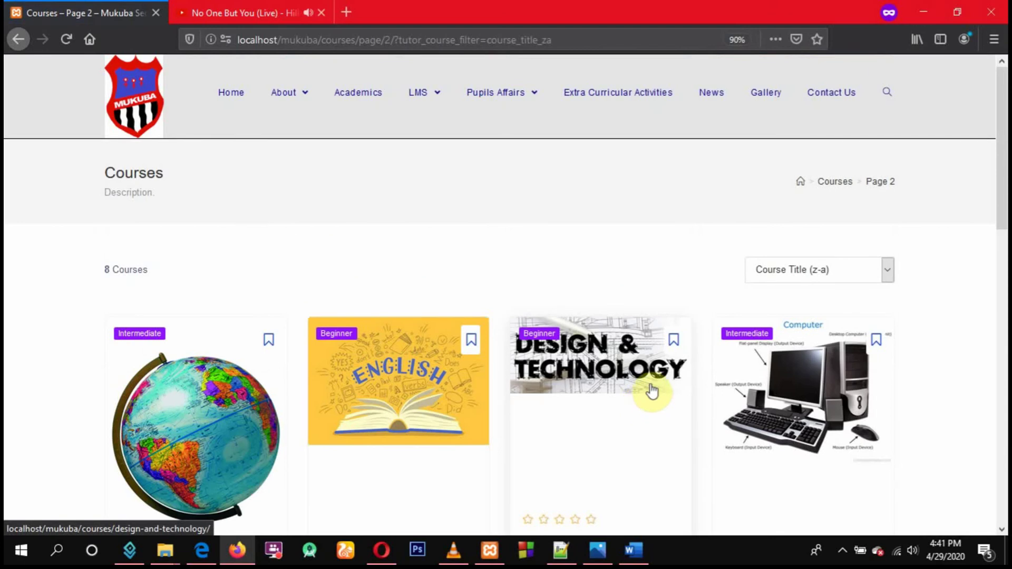
{"action": "scroll", "coordinate": [646, 387], "scroll_direction": "down", "scroll_amount": 10}
{"action": "scroll", "coordinate": [643, 378], "scroll_direction": "down", "scroll_amount": 5}
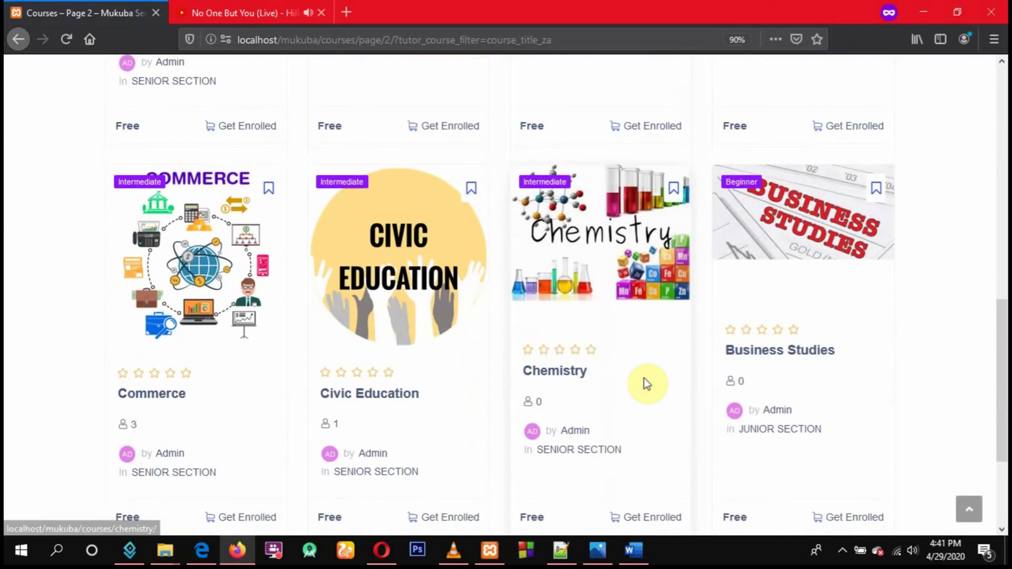
{"action": "left_click", "coordinate": [537, 414]}
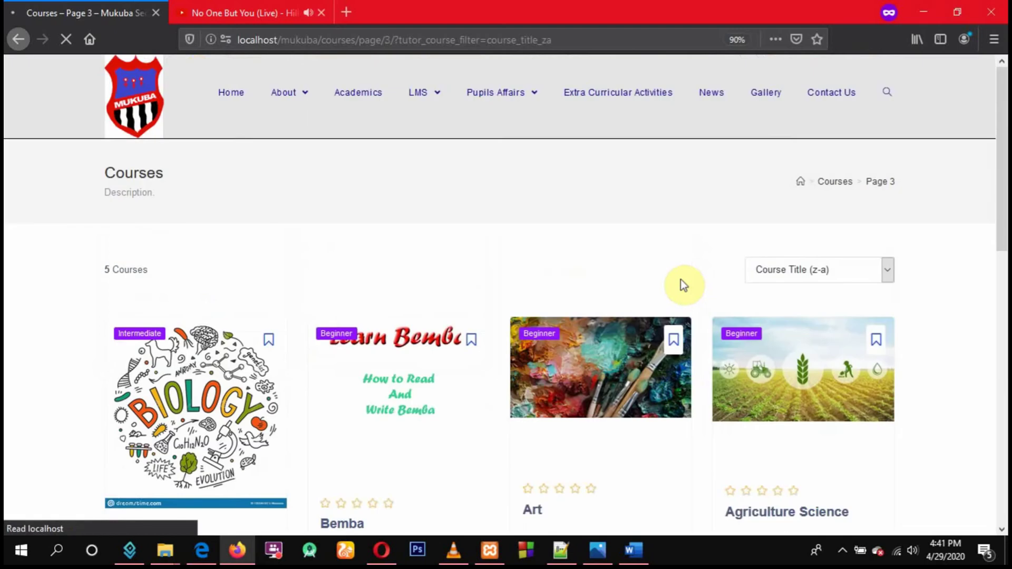
{"action": "scroll", "coordinate": [681, 284], "scroll_direction": "down", "scroll_amount": 5}
{"action": "scroll", "coordinate": [681, 284], "scroll_direction": "down", "scroll_amount": 7}
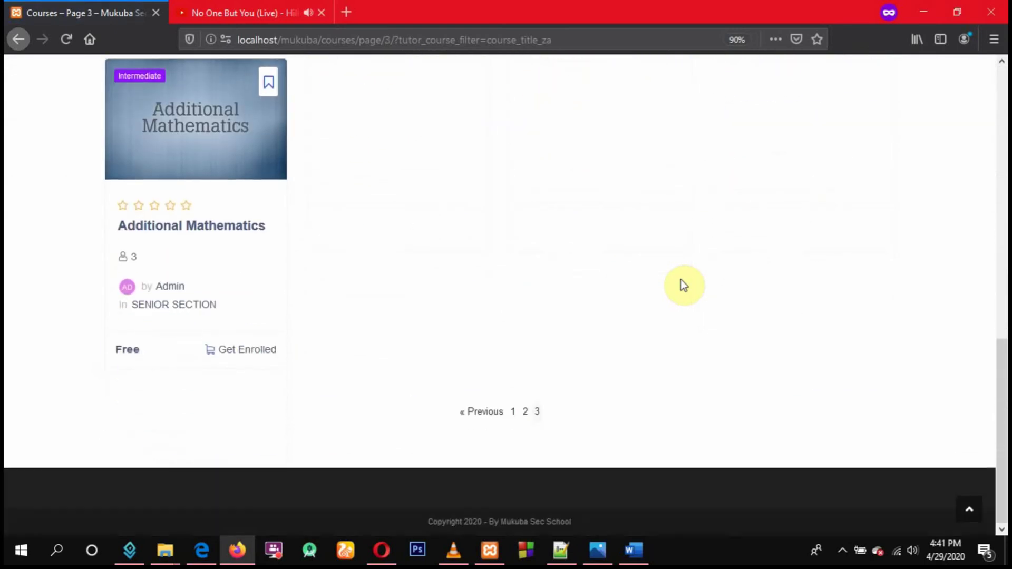
{"action": "scroll", "coordinate": [681, 284], "scroll_direction": "up", "scroll_amount": 4}
{"action": "scroll", "coordinate": [683, 285], "scroll_direction": "up", "scroll_amount": 5}
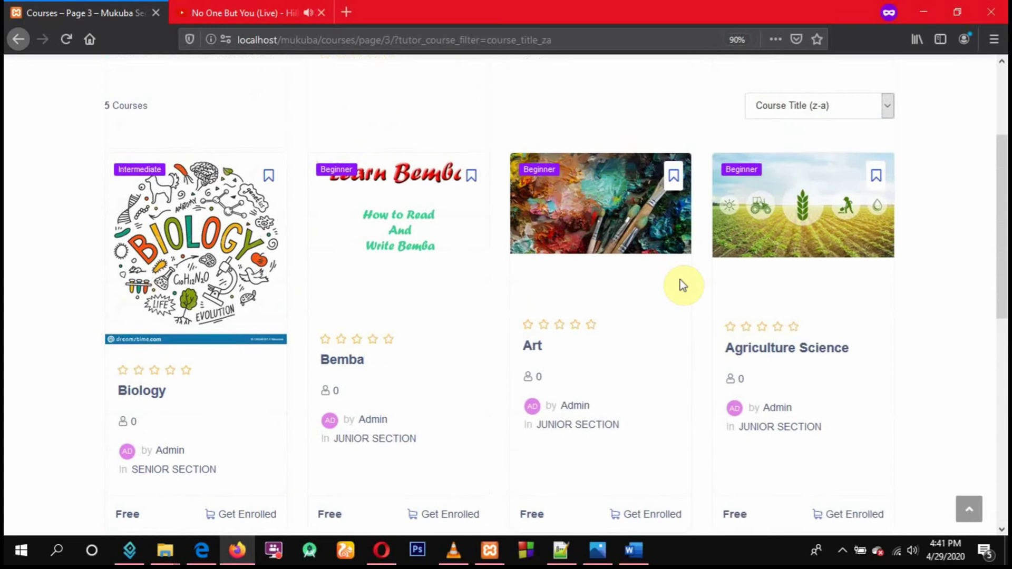
Open LMS > Pupil Registration and enter the pupil's first name and capitalised surname
{"action": "mouse_move", "coordinate": [428, 100]}
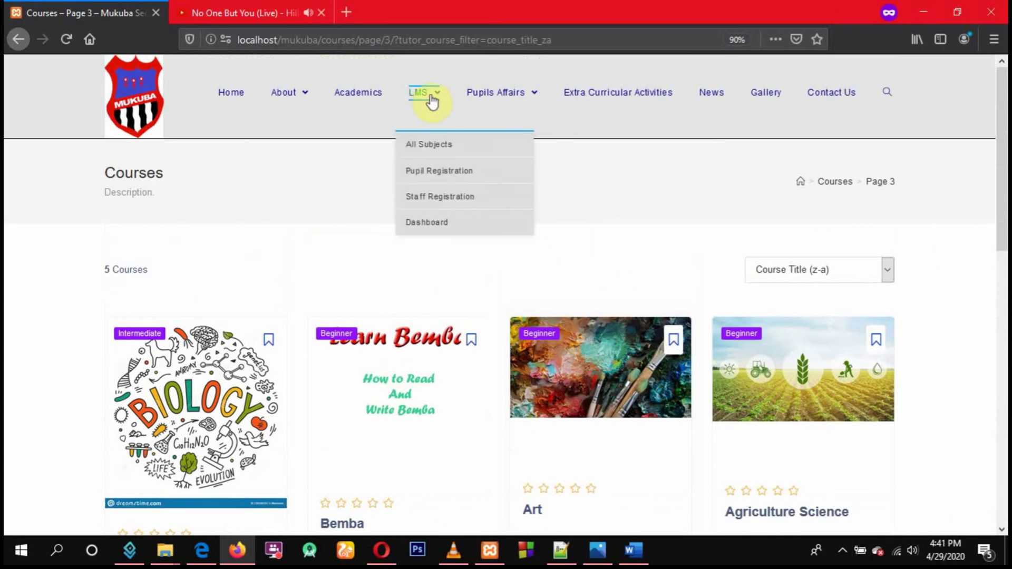
{"action": "left_click", "coordinate": [431, 171]}
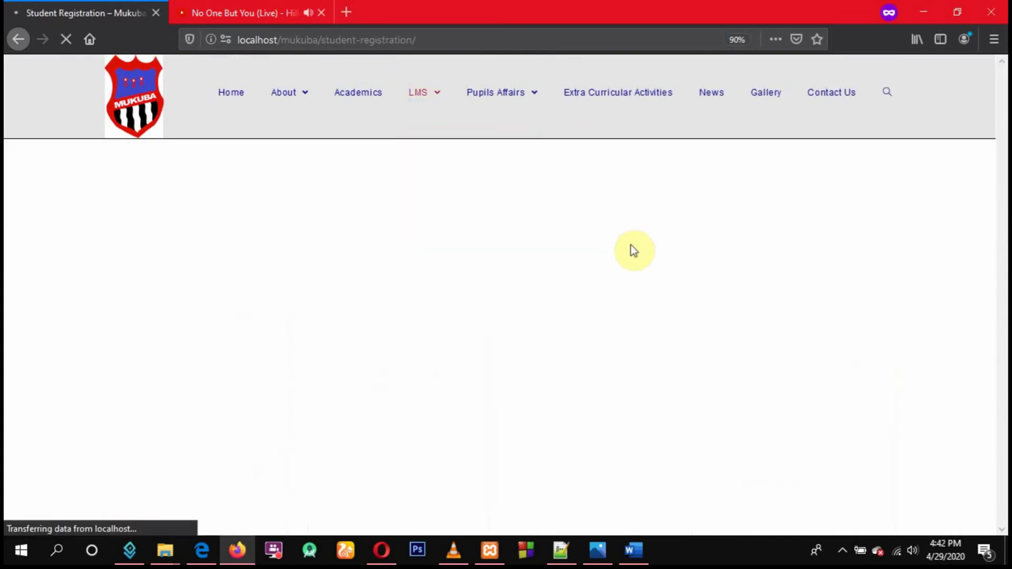
{"action": "left_click", "coordinate": [241, 285]}
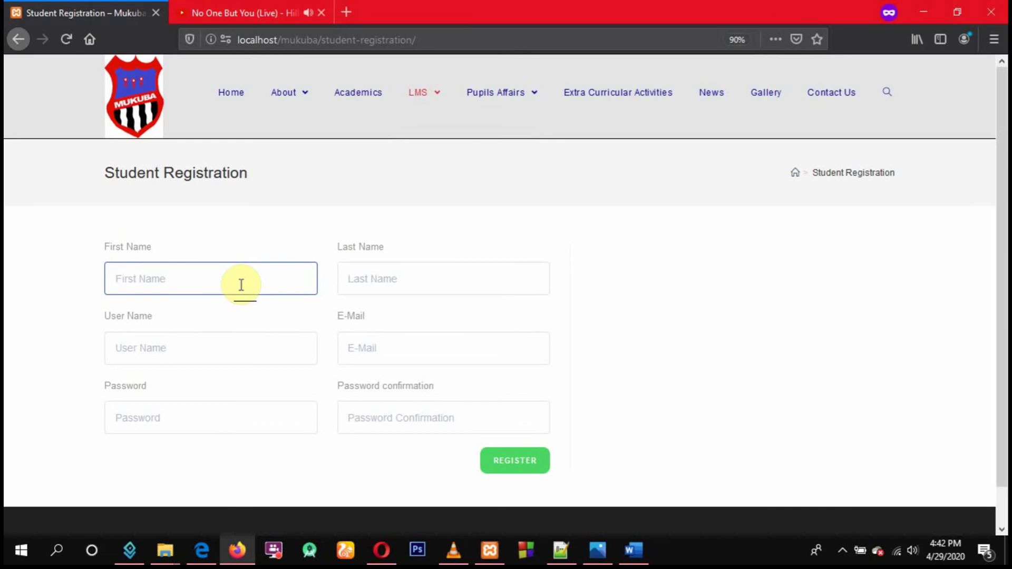
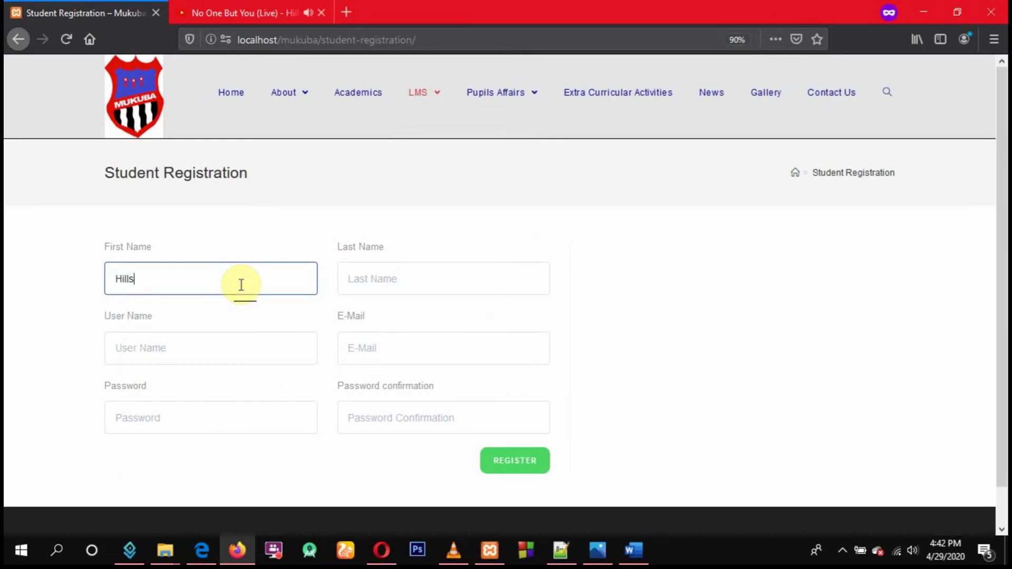
{"action": "left_click", "coordinate": [371, 284]}
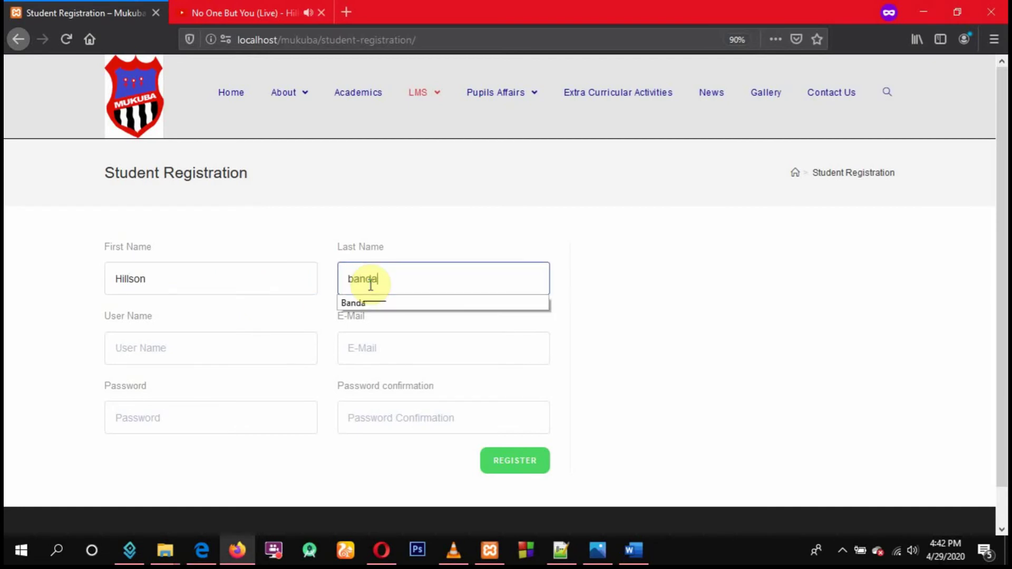
{"action": "left_click", "coordinate": [440, 303]}
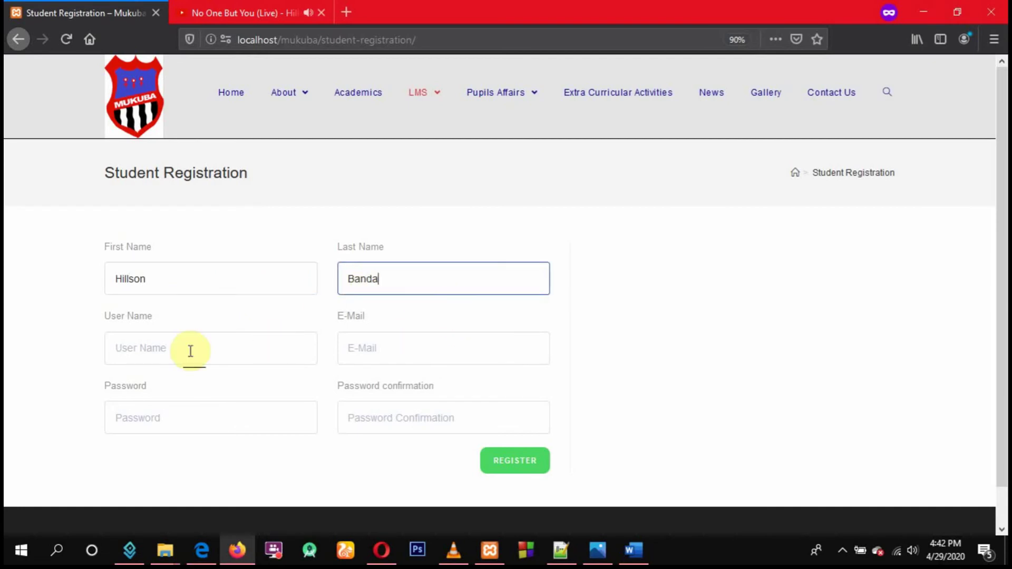
Try several user names, clearing each attempt, and settle on a final user name
{"action": "left_click", "coordinate": [163, 354]}
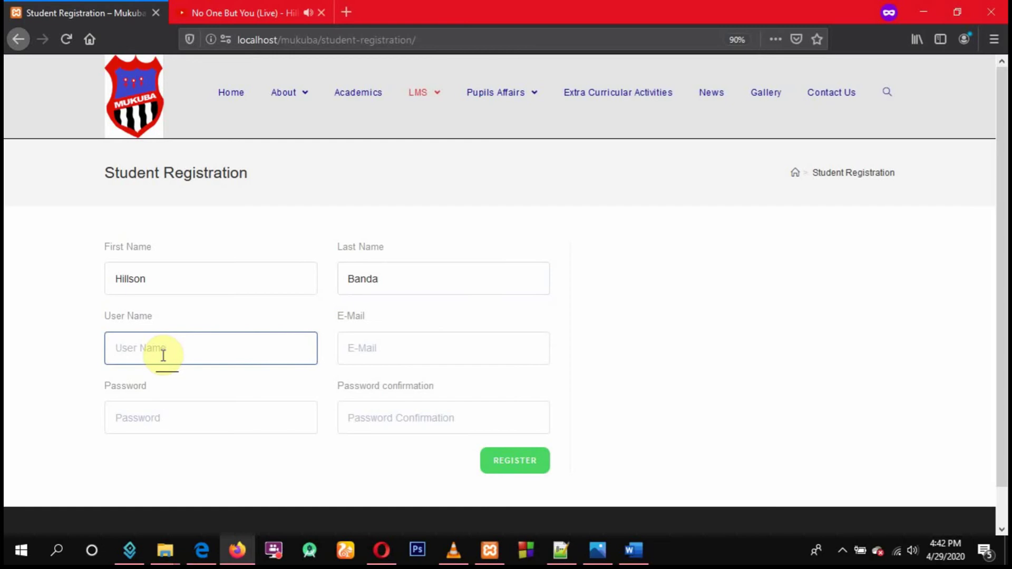
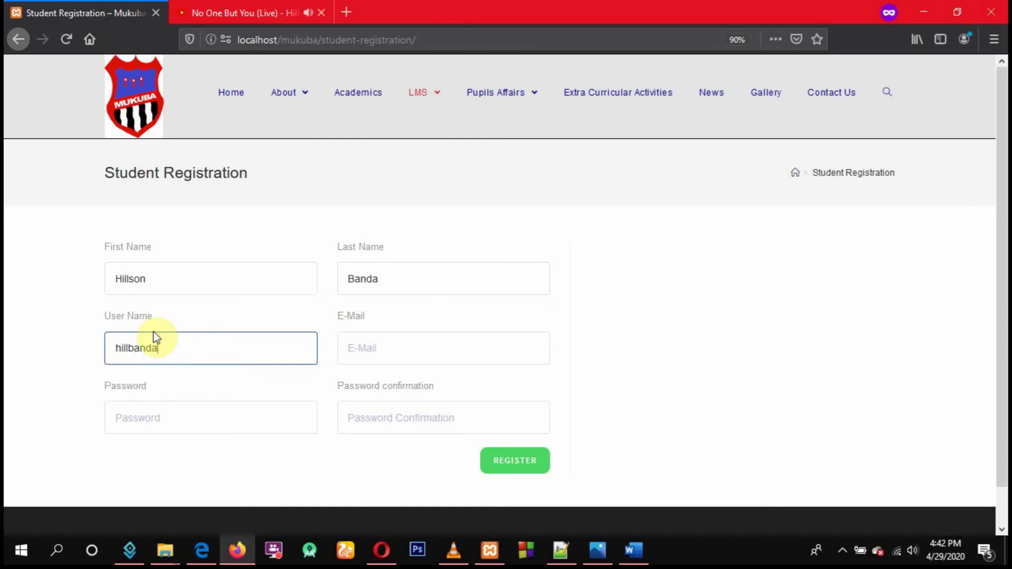
{"action": "left_click_drag", "start_coordinate": [169, 349], "coordinate": [98, 349]}
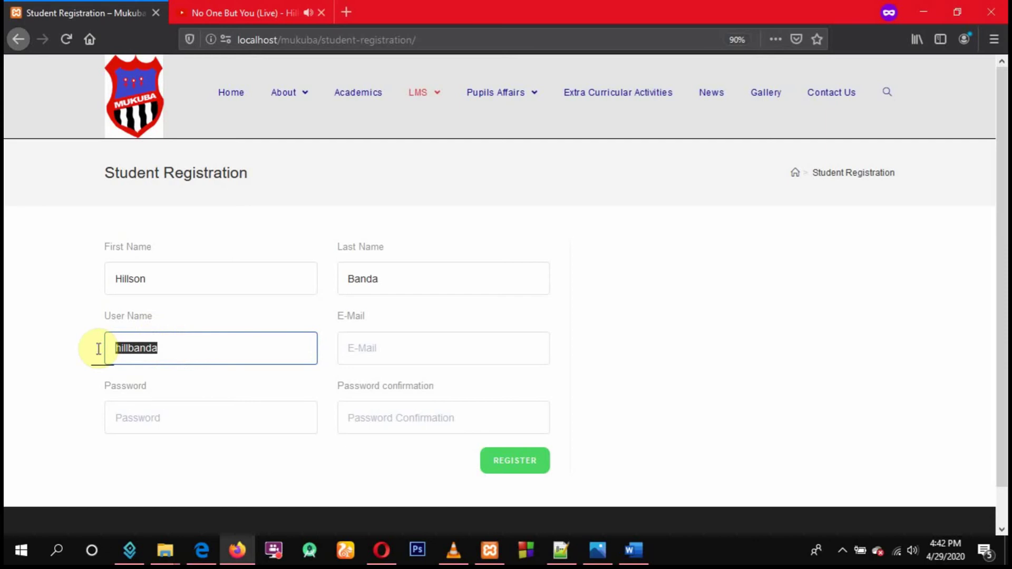
{"action": "key", "text": "BackSpace"}
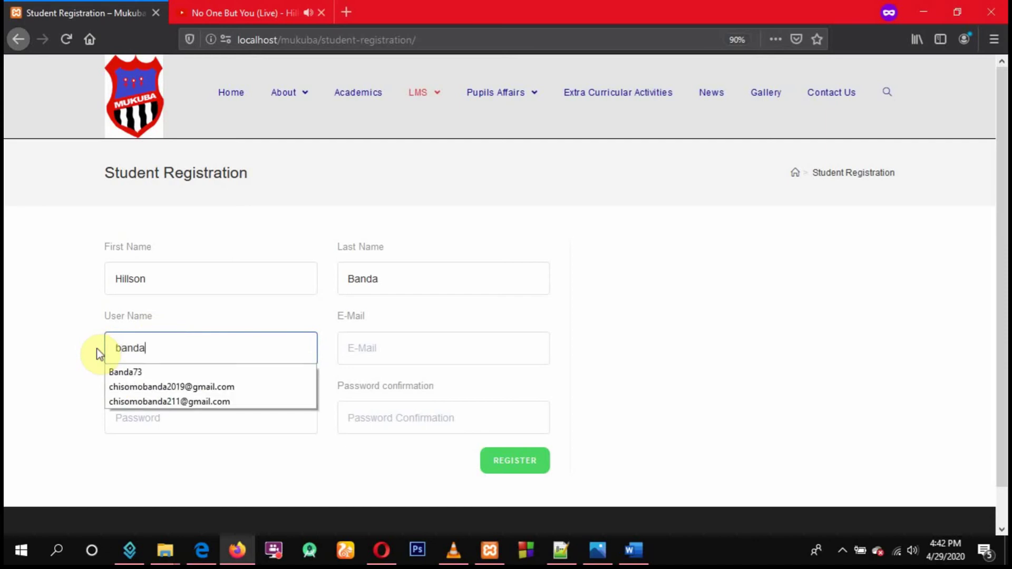
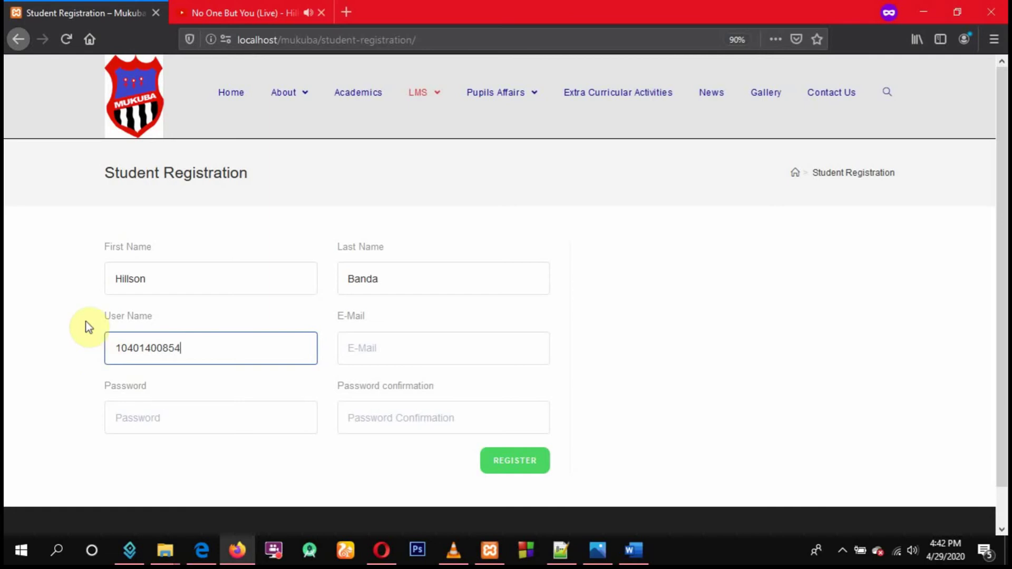
{"action": "left_click_drag", "start_coordinate": [203, 353], "coordinate": [84, 355]}
{"action": "key", "text": "BackSpace"}
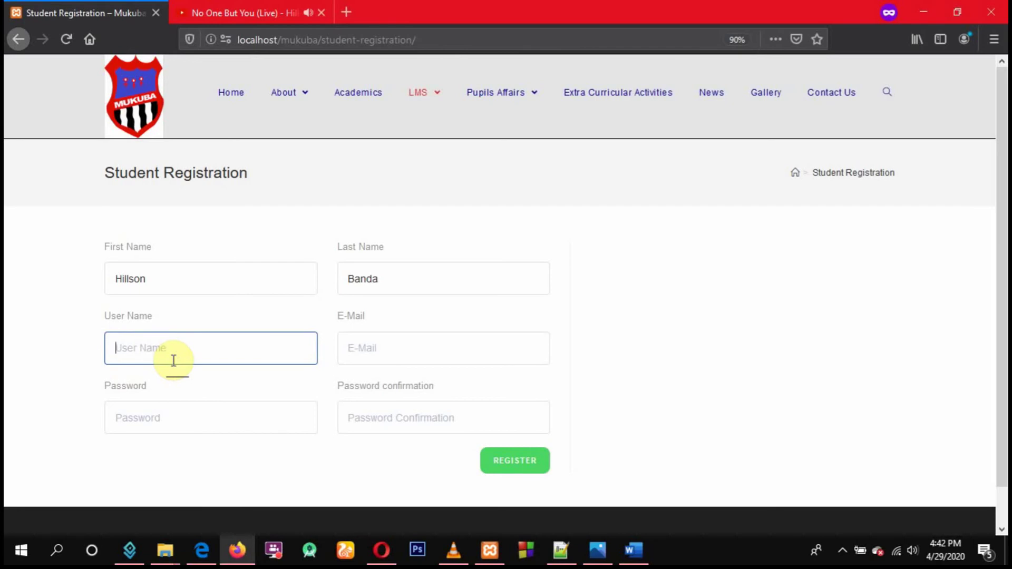
{"action": "type", "text": "use"}
{"action": "key", "text": "BackSpace"}
{"action": "key", "text": "BackSpace"}
{"action": "key", "text": "BackSpace"}
{"action": "key", "text": "BackSpace"}
{"action": "key", "text": "BackSpace"}
{"action": "type", "text": "Banda"}
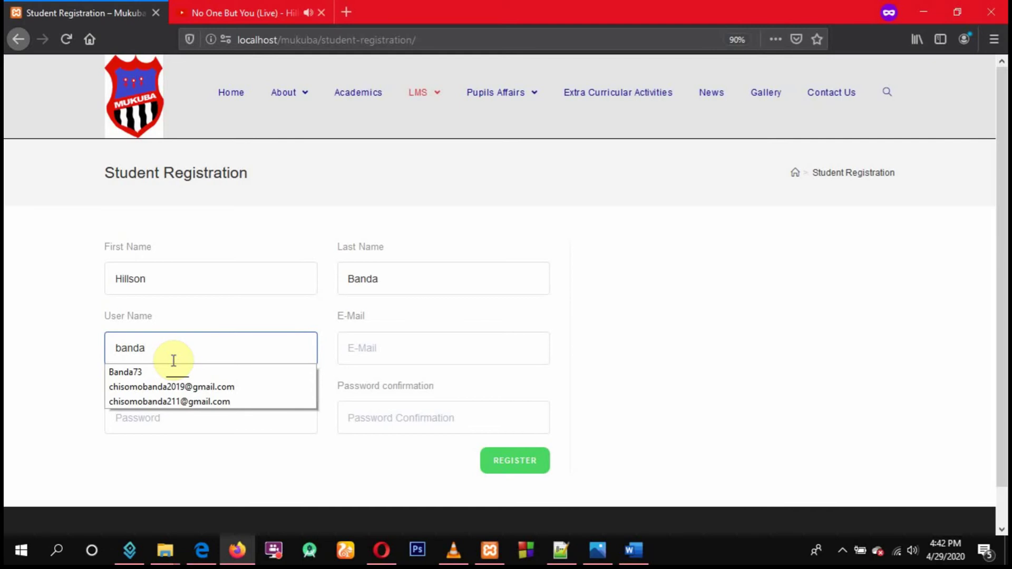
{"action": "type", "text": "1"}
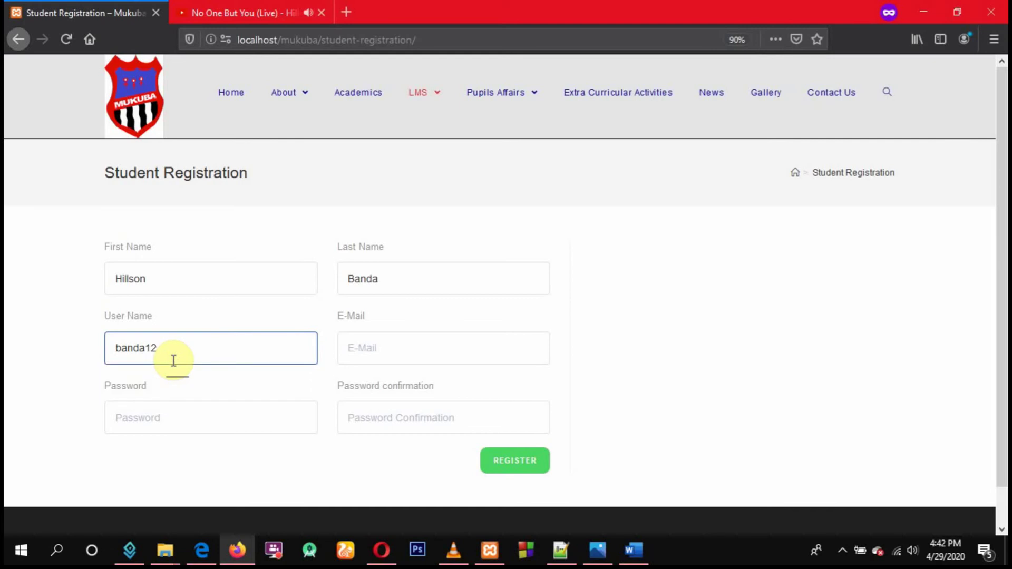
{"action": "type", "text": "2"}
Fill the e-mail from the saved suggestion, editing the digits before the @ sign
{"action": "left_click", "coordinate": [388, 350]}
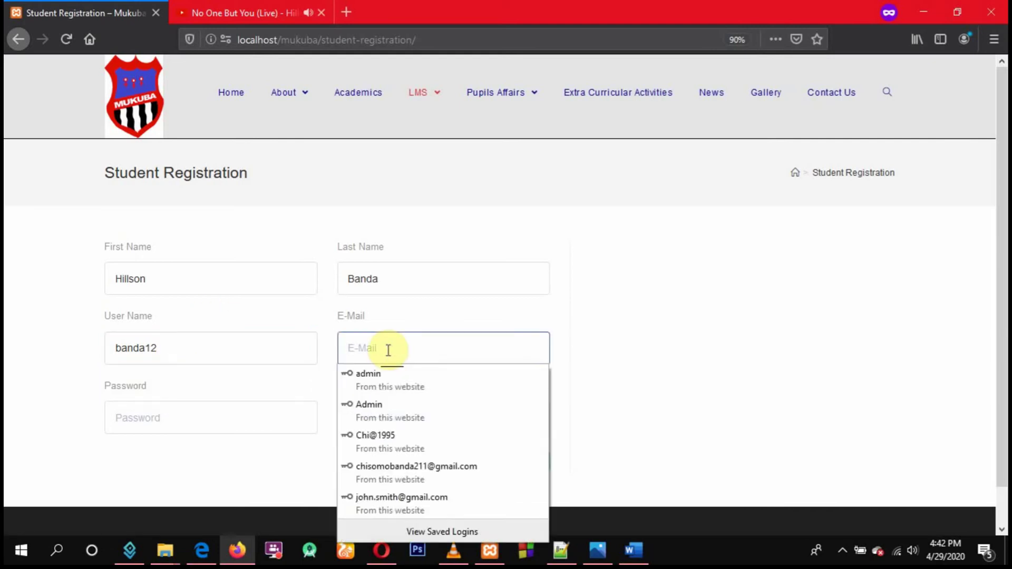
{"action": "type", "text": "chis"}
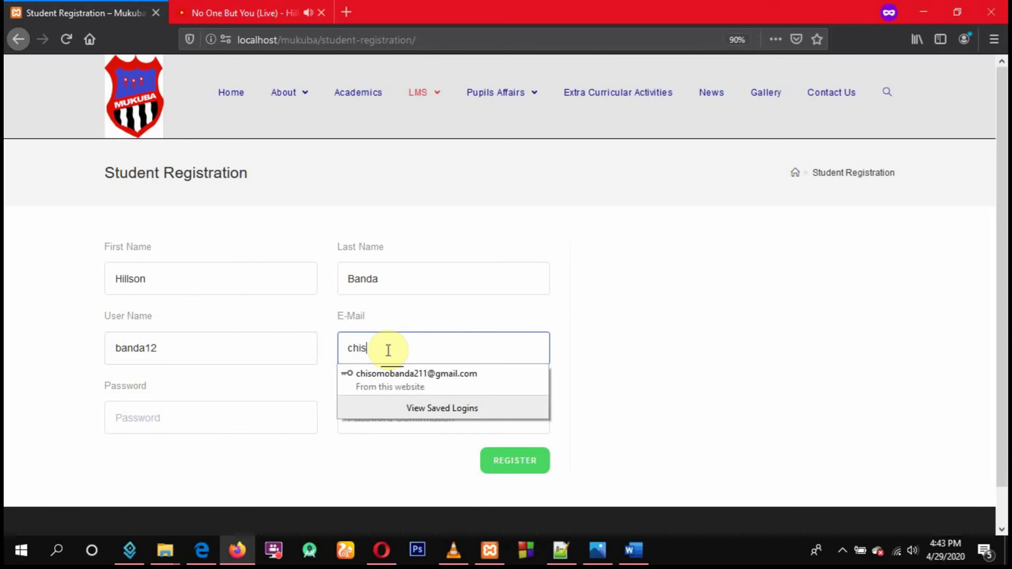
{"action": "key", "text": "Down"}
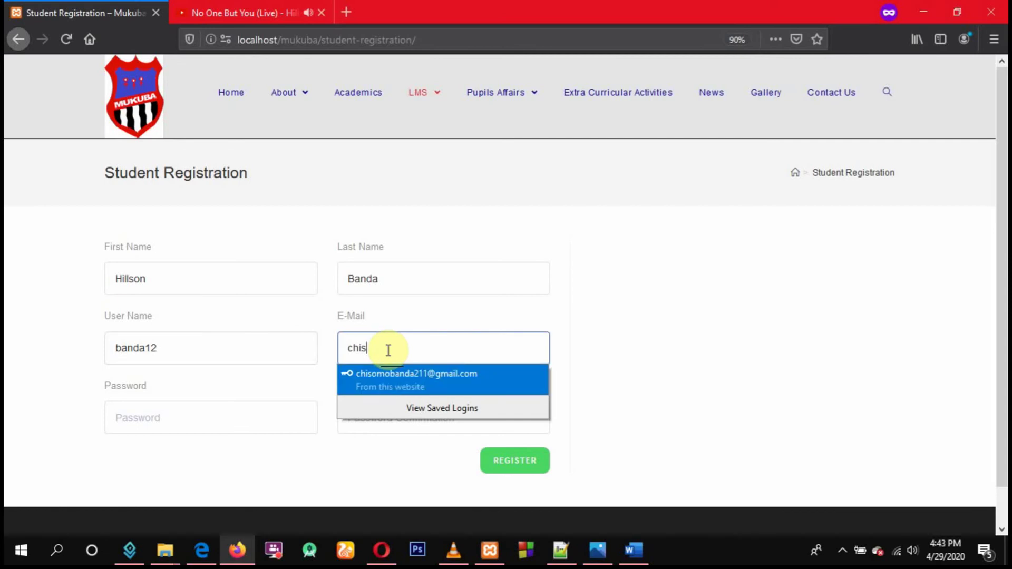
{"action": "key", "text": "Return"}
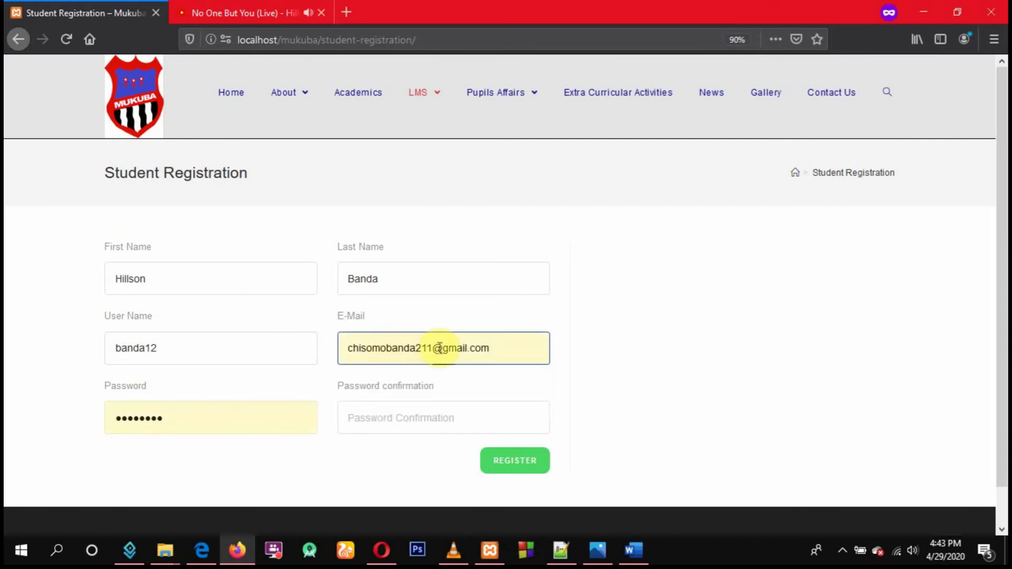
{"action": "left_click", "coordinate": [434, 349]}
{"action": "key", "text": "BackSpace"}
{"action": "key", "text": "BackSpace"}
{"action": "key", "text": "BackSpace"}
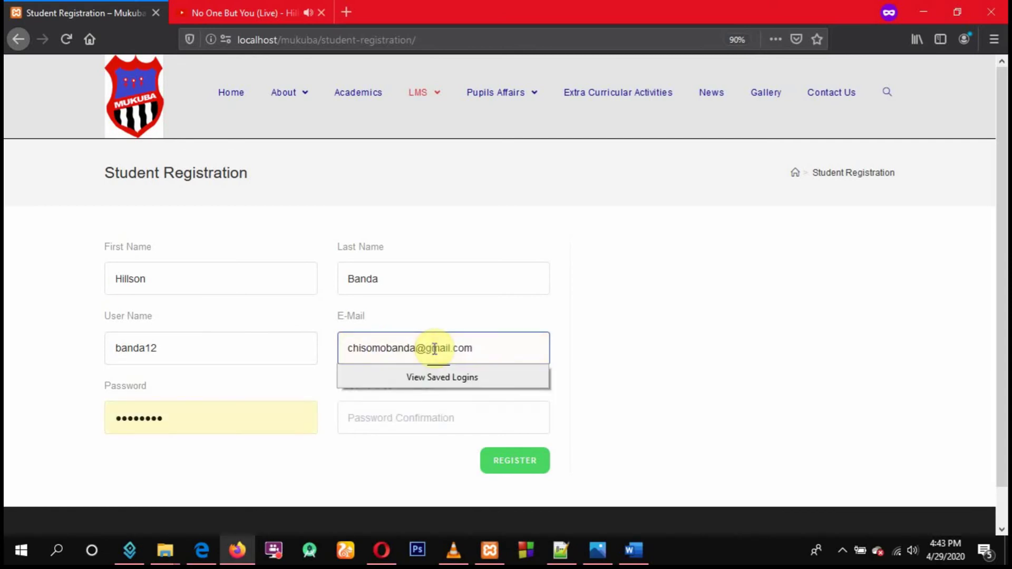
{"action": "type", "text": "89"}
Replace the autofilled password, confirm it, and submit the registration form
{"action": "left_click_drag", "start_coordinate": [198, 424], "coordinate": [100, 420]}
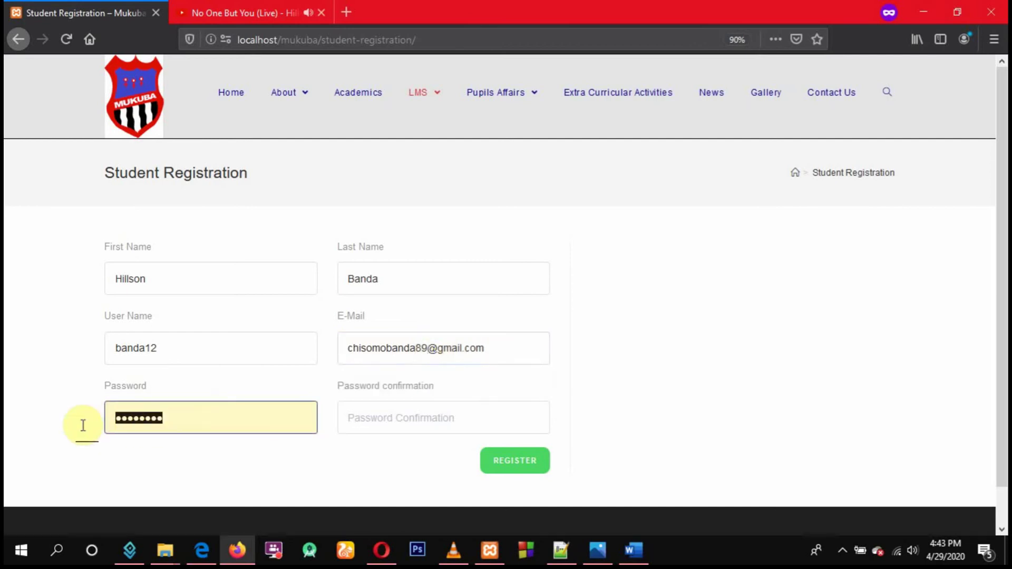
{"action": "key", "text": "BackSpace"}
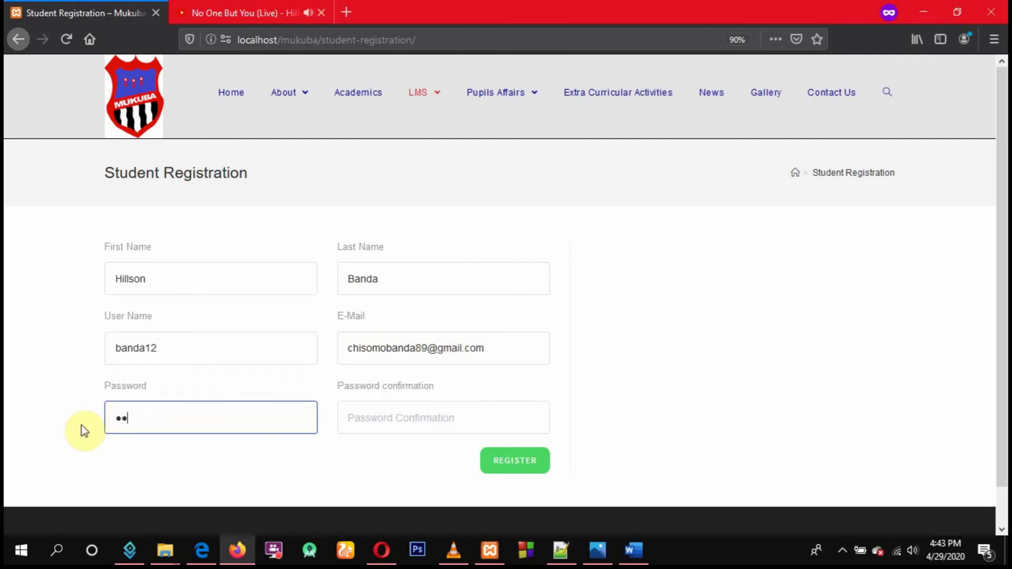
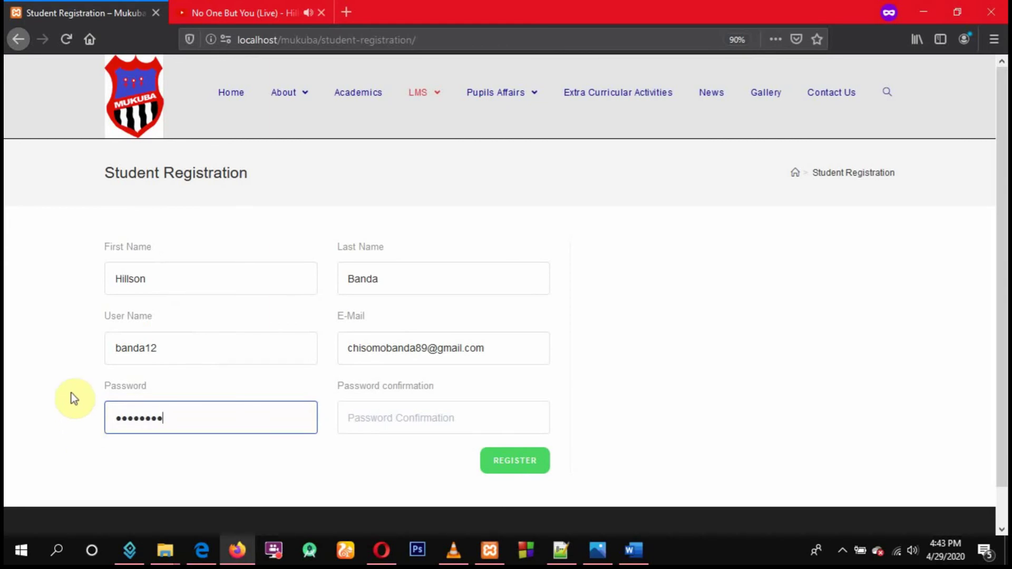
{"action": "left_click", "coordinate": [407, 417]}
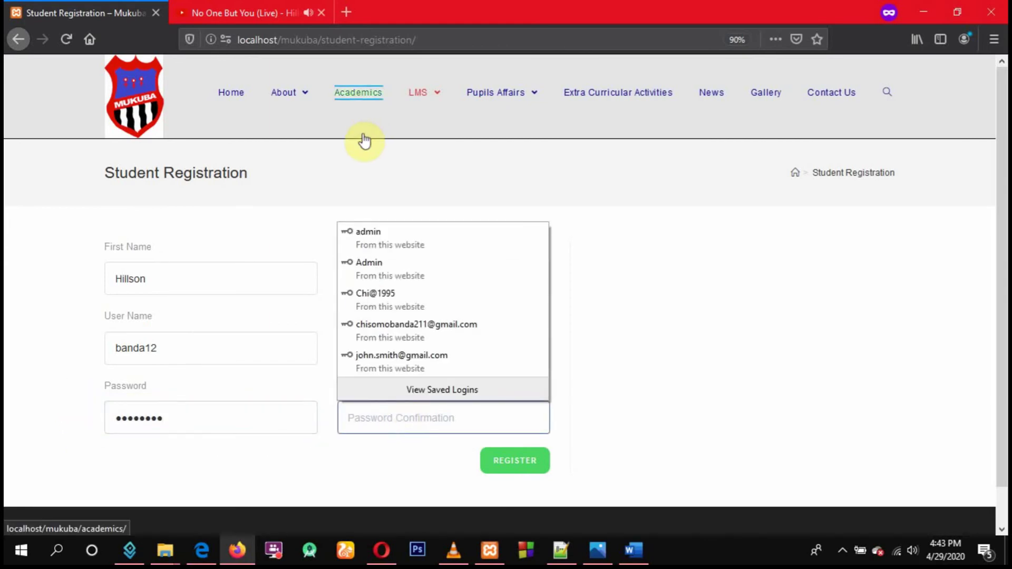
{"action": "left_click", "coordinate": [402, 418]}
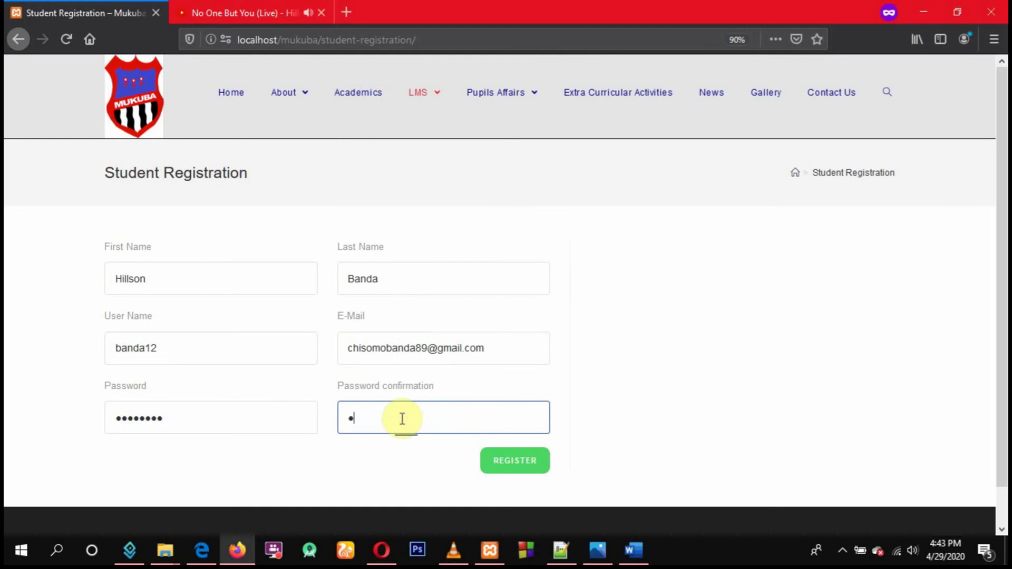
{"action": "left_click", "coordinate": [511, 469]}
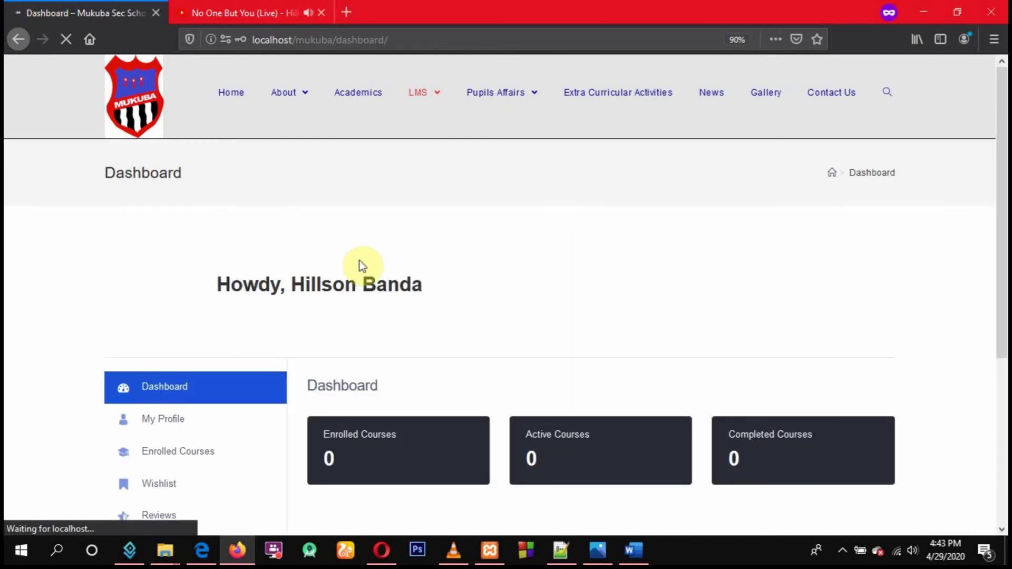
Check the Enrolled Courses page shows no courses for the new pupil
{"action": "left_click_drag", "start_coordinate": [219, 283], "coordinate": [418, 290]}
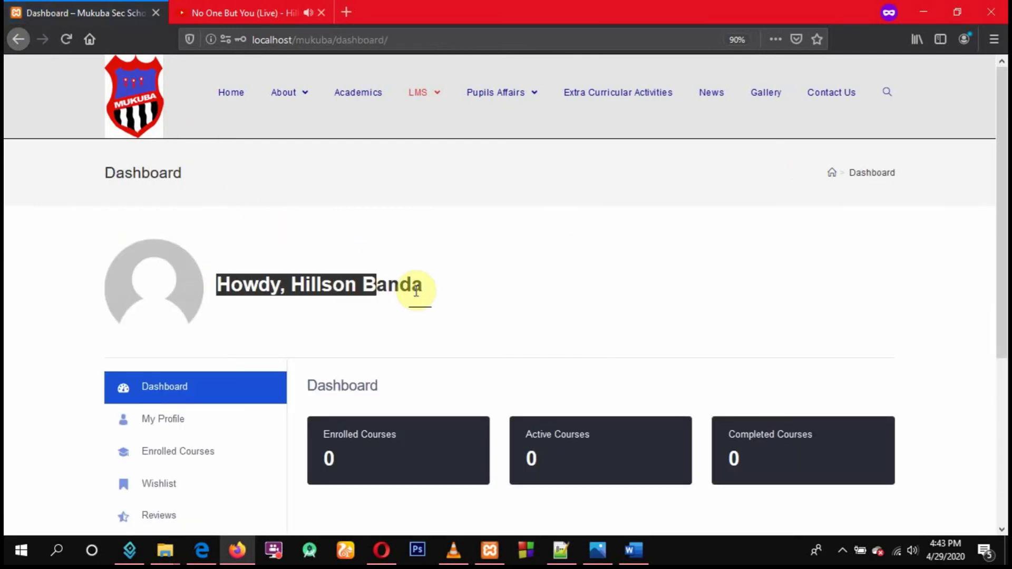
{"action": "scroll", "coordinate": [515, 301], "scroll_direction": "down", "scroll_amount": 4}
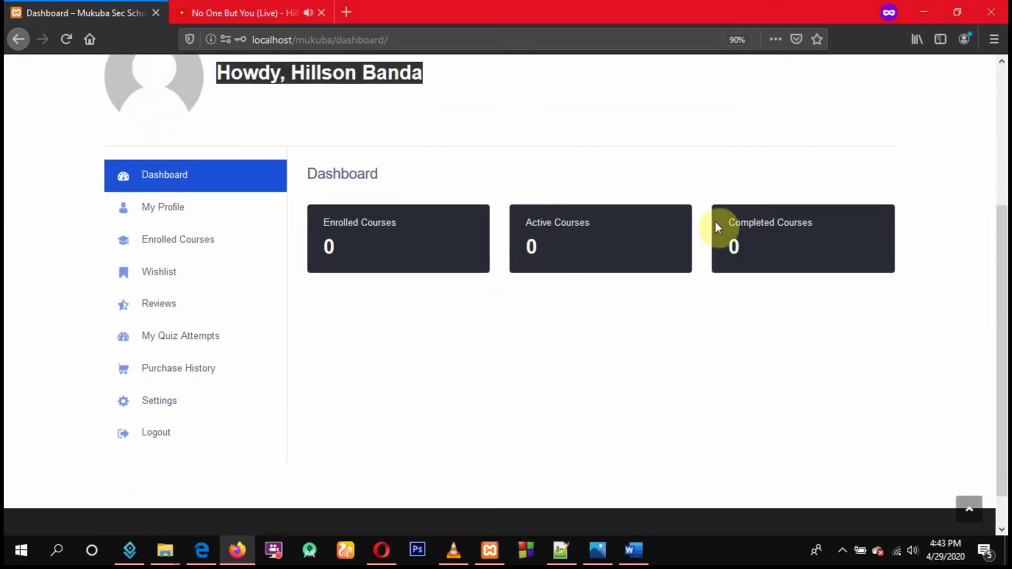
{"action": "left_click", "coordinate": [164, 246]}
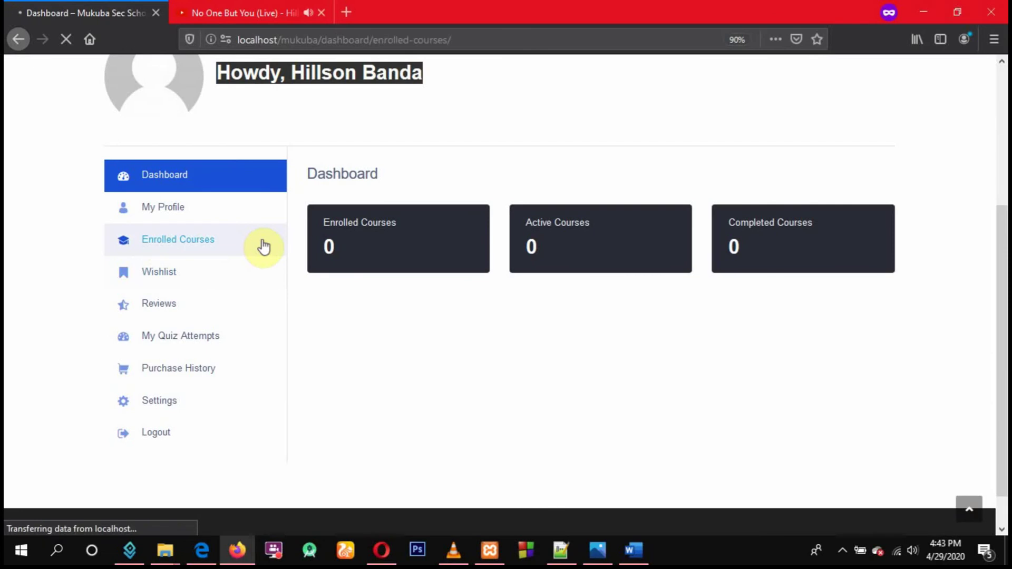
{"action": "scroll", "coordinate": [421, 327], "scroll_direction": "down", "scroll_amount": 2}
{"action": "scroll", "coordinate": [444, 345], "scroll_direction": "down", "scroll_amount": 2}
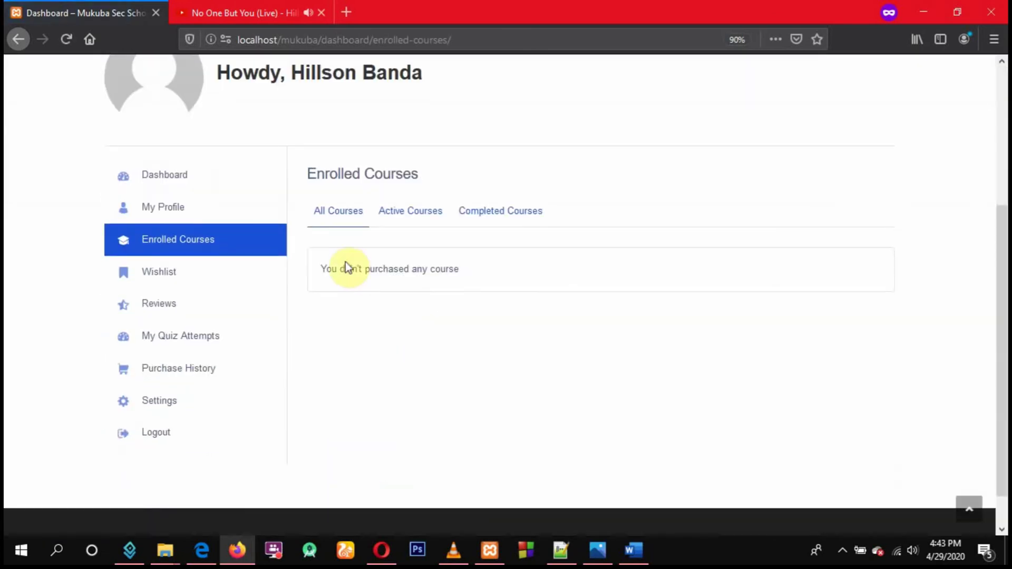
{"action": "left_click_drag", "start_coordinate": [318, 269], "coordinate": [472, 276]}
{"action": "scroll", "coordinate": [282, 292], "scroll_direction": "down", "scroll_amount": 1}
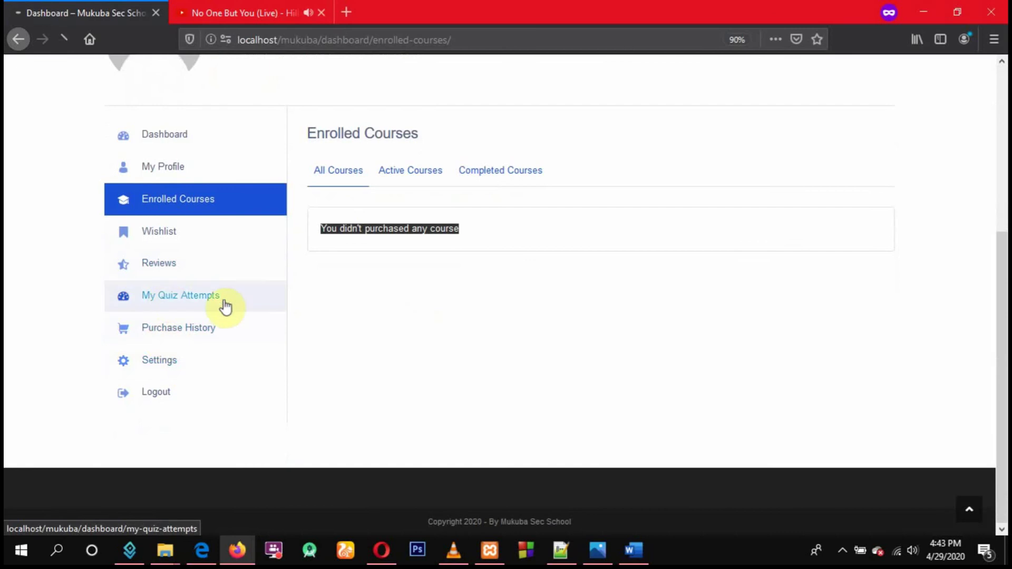
View My Quiz Attempts, dismiss the notification popup, and confirm there are no attempts
{"action": "left_click", "coordinate": [223, 305]}
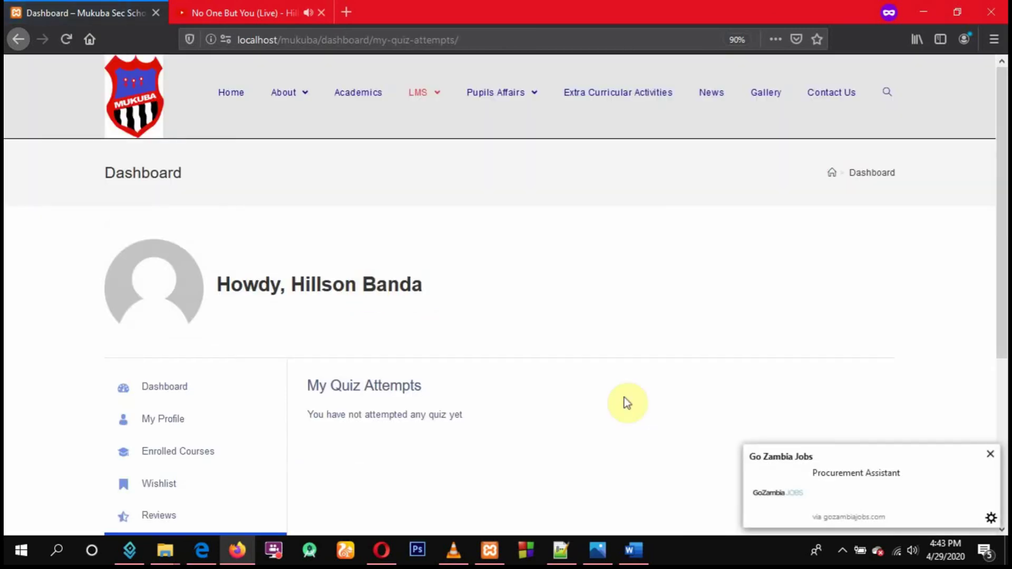
{"action": "left_click", "coordinate": [989, 454]}
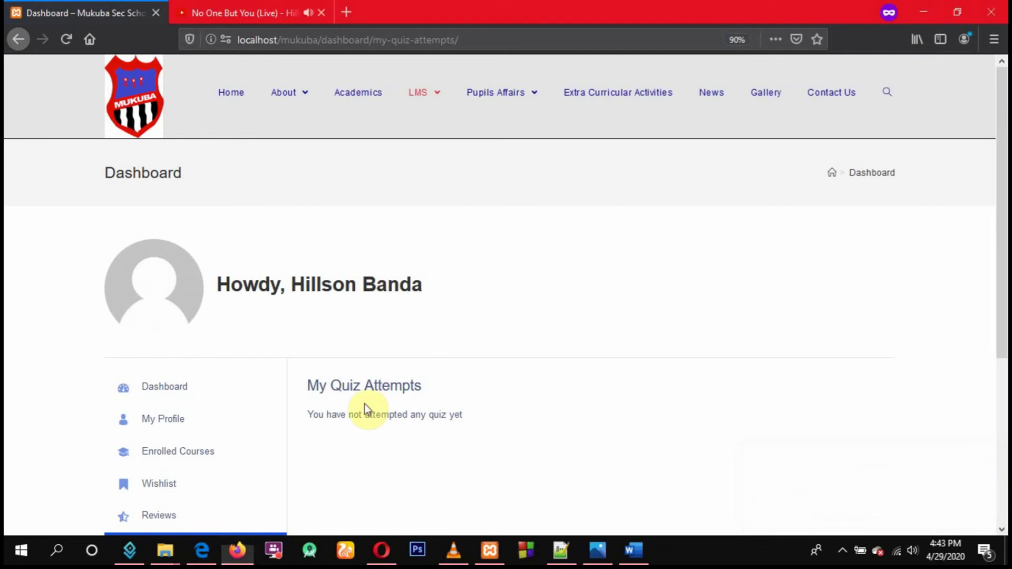
{"action": "scroll", "coordinate": [370, 389], "scroll_direction": "down", "scroll_amount": 1}
{"action": "scroll", "coordinate": [367, 387], "scroll_direction": "down", "scroll_amount": 2}
{"action": "scroll", "coordinate": [359, 379], "scroll_direction": "down", "scroll_amount": 2}
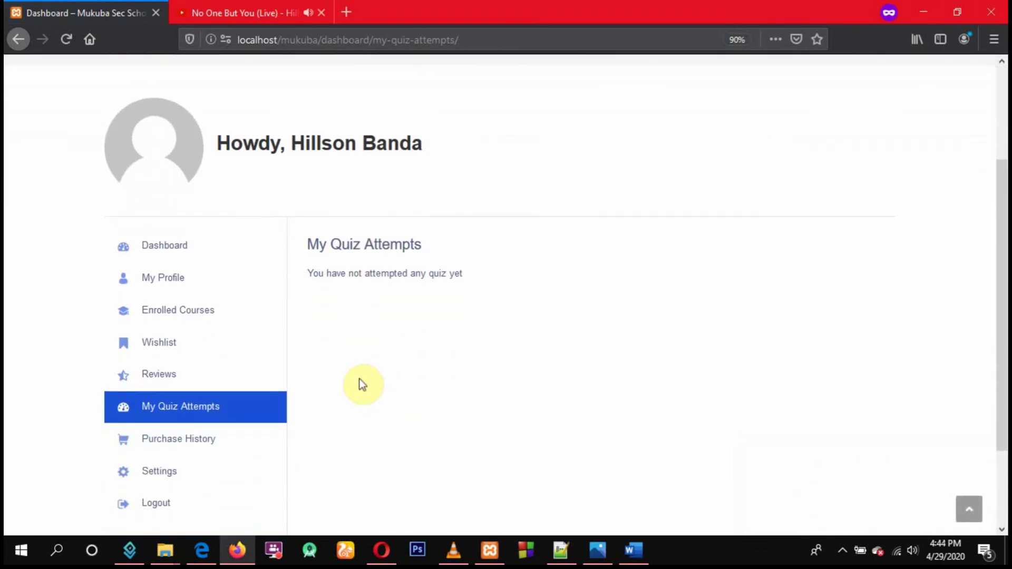
{"action": "left_click_drag", "start_coordinate": [299, 272], "coordinate": [526, 282]}
{"action": "scroll", "coordinate": [526, 287], "scroll_direction": "up", "scroll_amount": 4}
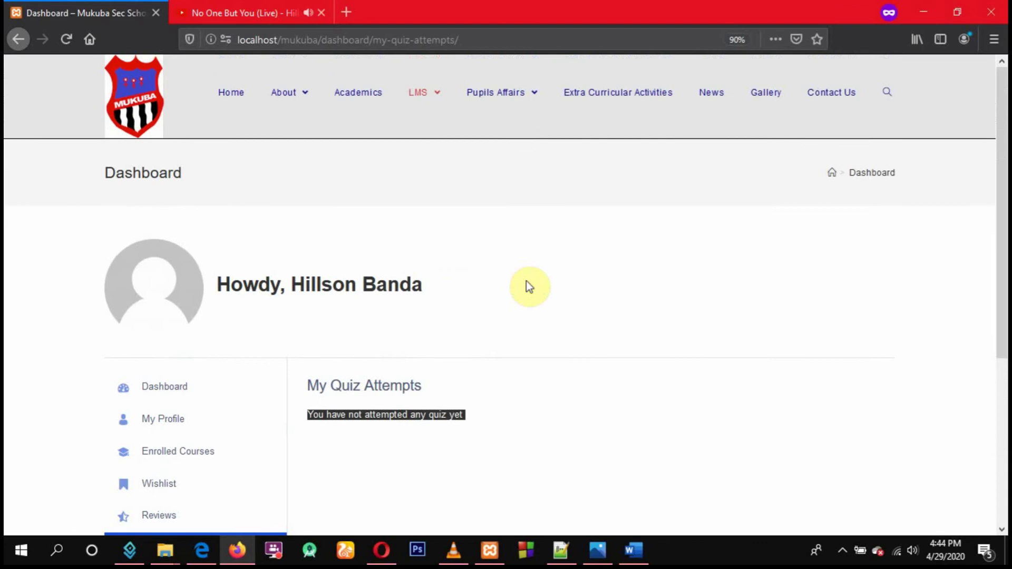
Enroll in Computer Studies from All Subjects and confirm it shows 3 enrolled, 0% complete
{"action": "mouse_move", "coordinate": [420, 118]}
{"action": "left_click", "coordinate": [447, 150]}
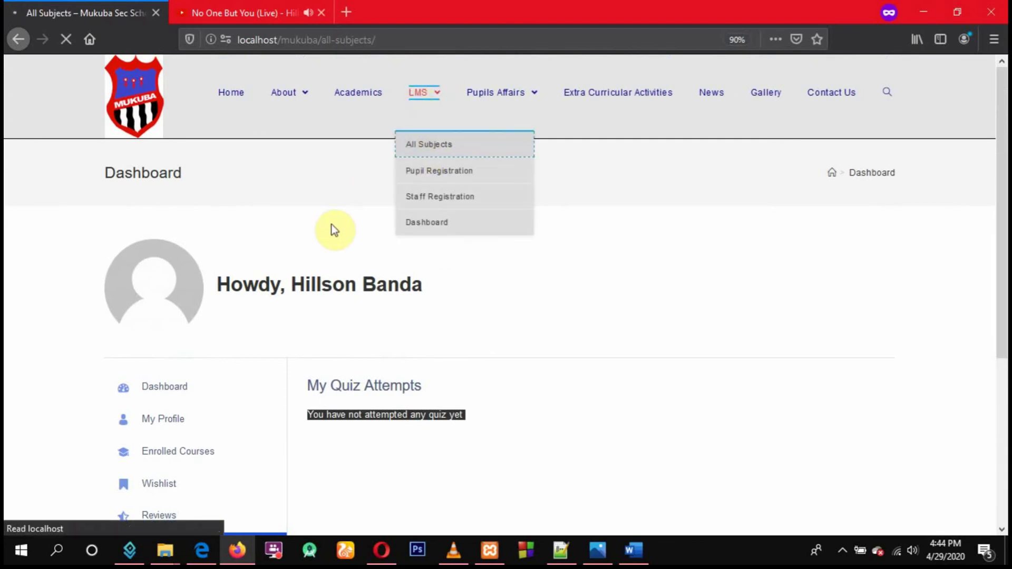
{"action": "scroll", "coordinate": [457, 264], "scroll_direction": "down", "scroll_amount": 6}
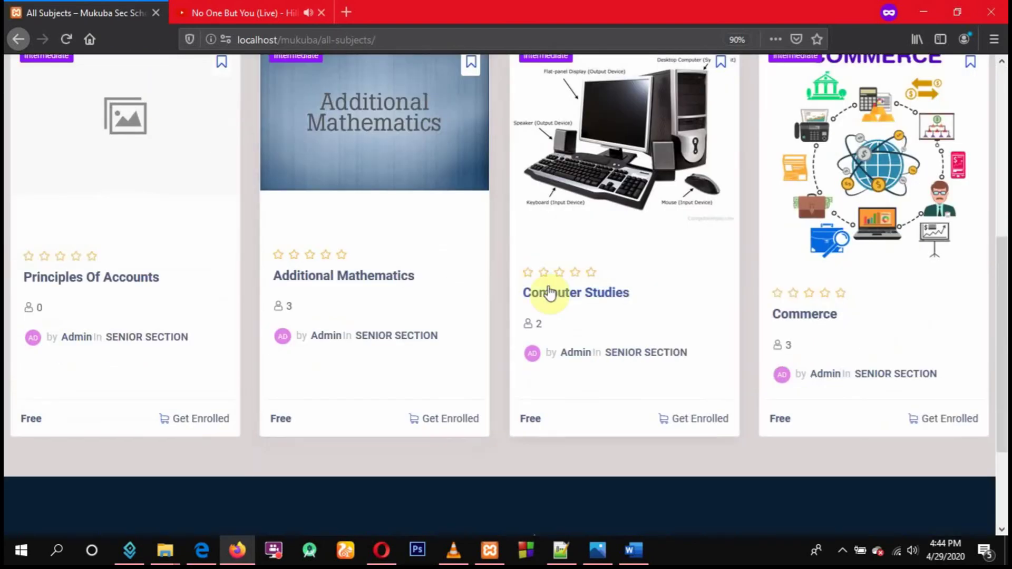
{"action": "left_click", "coordinate": [565, 295]}
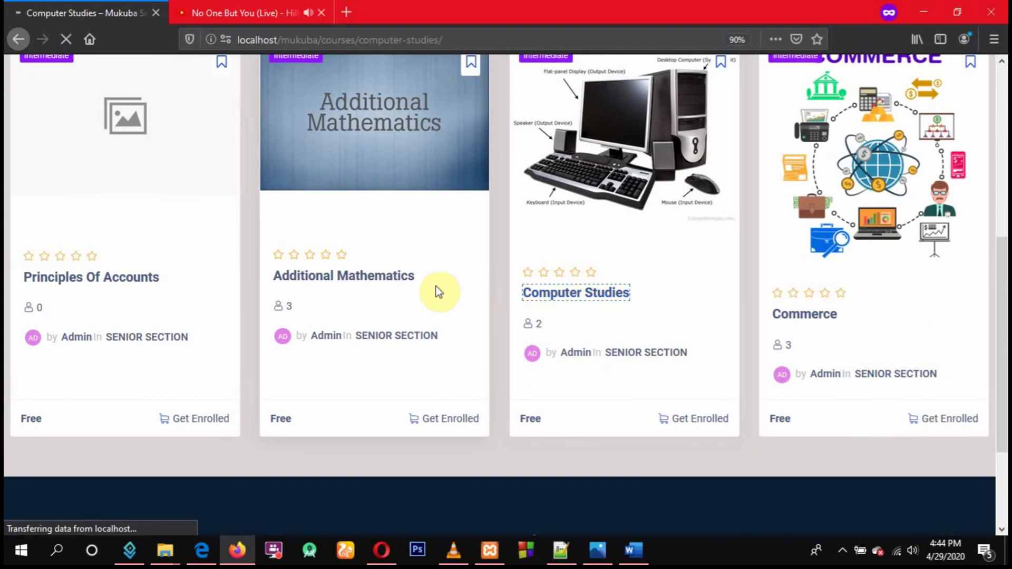
{"action": "scroll", "coordinate": [435, 285], "scroll_direction": "down", "scroll_amount": 2}
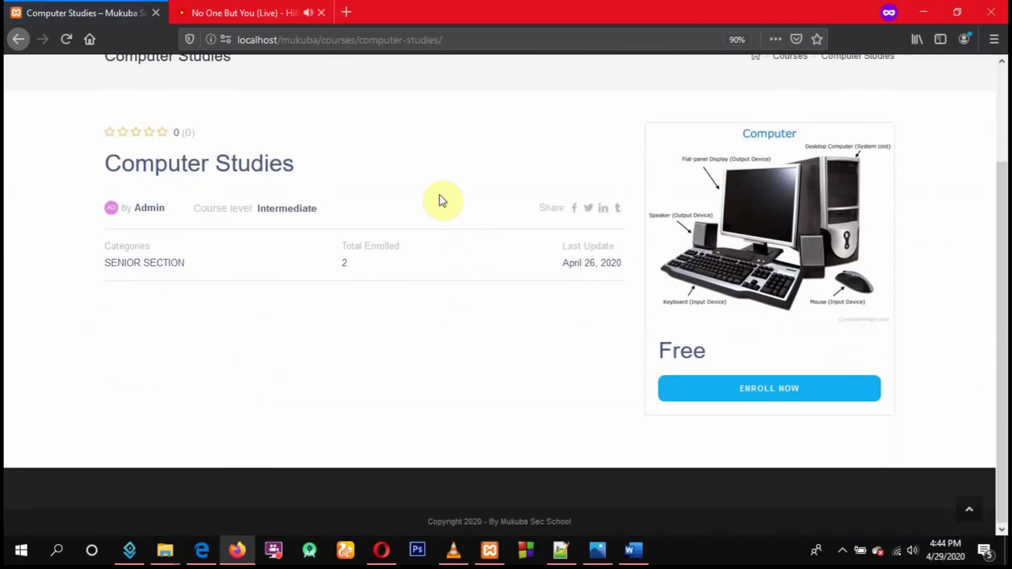
{"action": "left_click", "coordinate": [750, 401]}
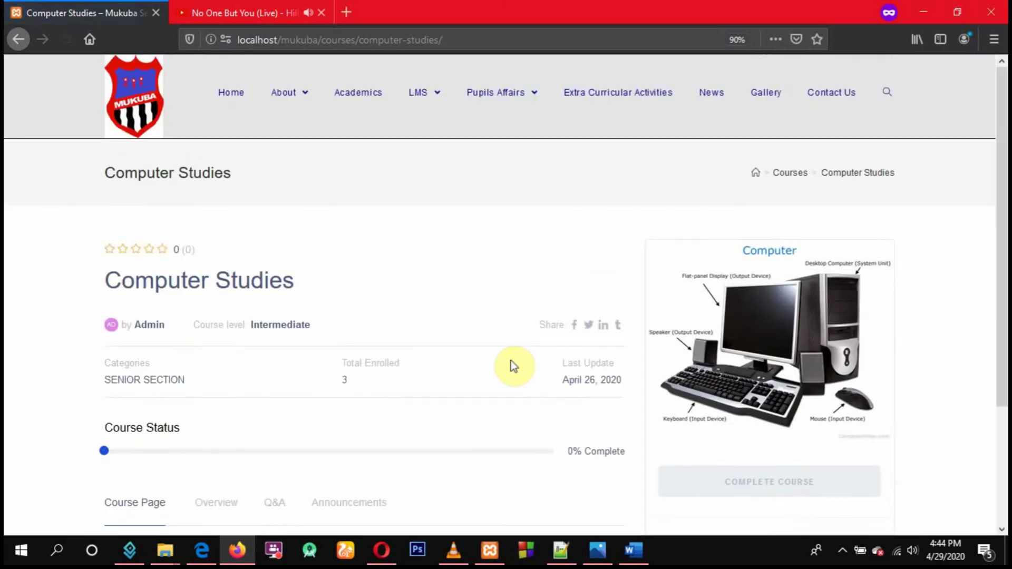
{"action": "scroll", "coordinate": [511, 361], "scroll_direction": "down", "scroll_amount": 3}
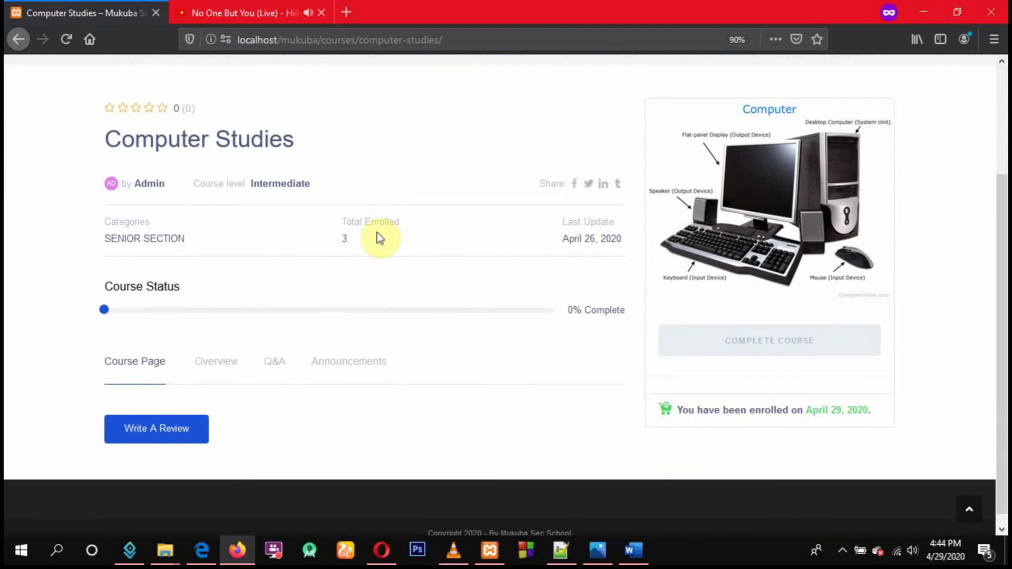
{"action": "scroll", "coordinate": [543, 358], "scroll_direction": "down", "scroll_amount": 1}
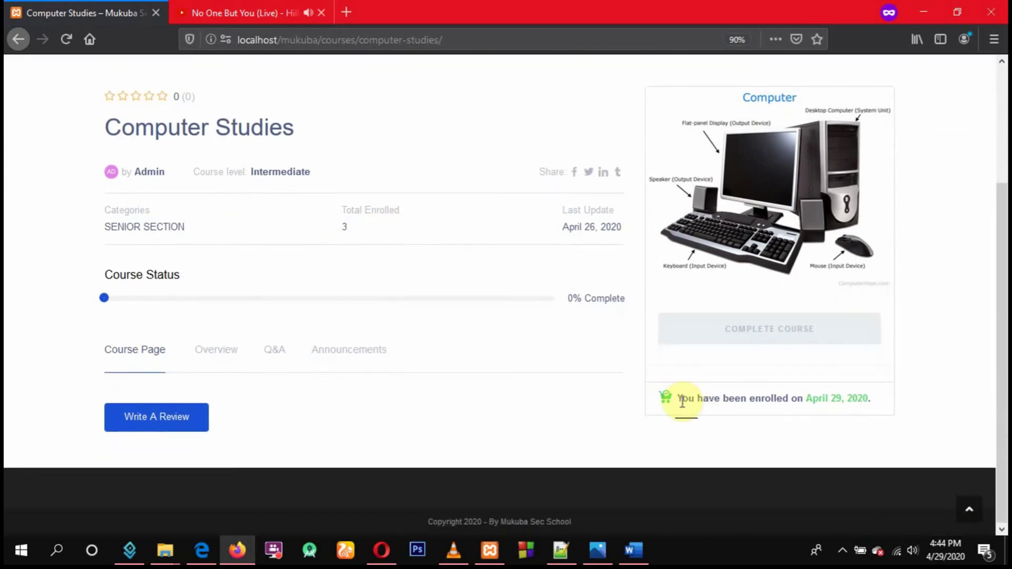
{"action": "left_click_drag", "start_coordinate": [680, 400], "coordinate": [832, 410]}
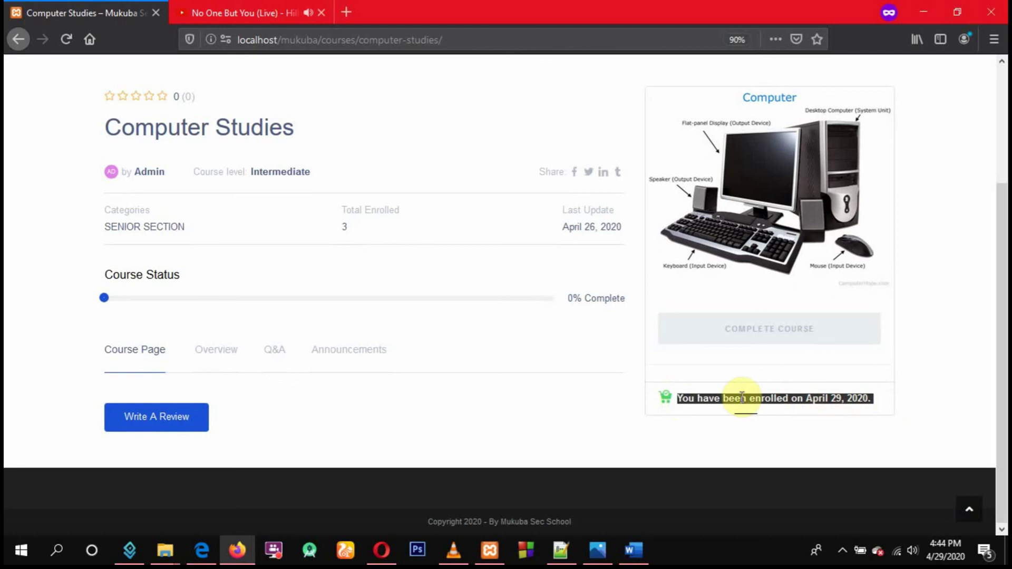
{"action": "left_click", "coordinate": [358, 398]}
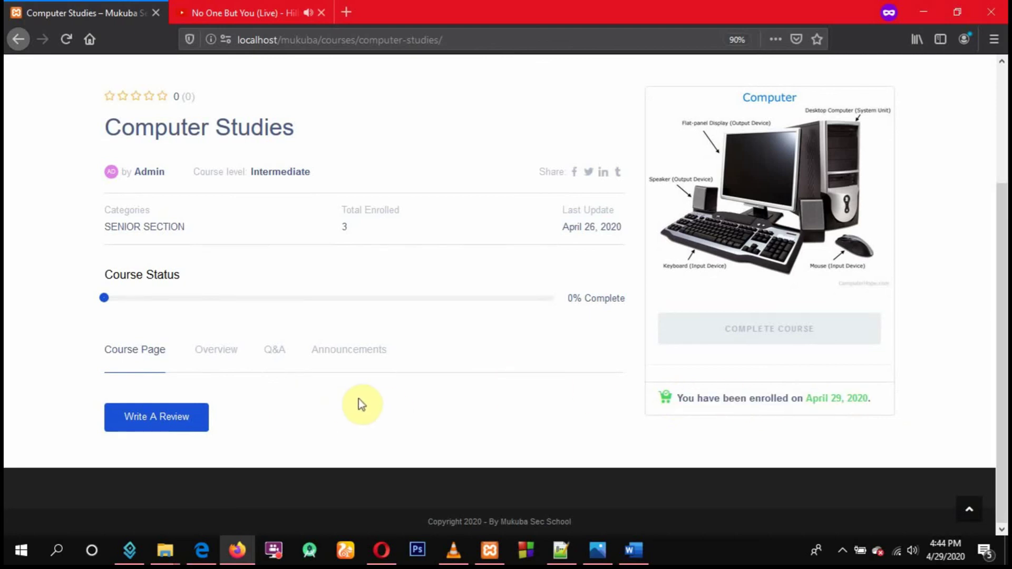
{"action": "scroll", "coordinate": [360, 393], "scroll_direction": "up", "scroll_amount": 3}
Enroll in History from the full course list, then go back to All Subjects
{"action": "mouse_move", "coordinate": [418, 104]}
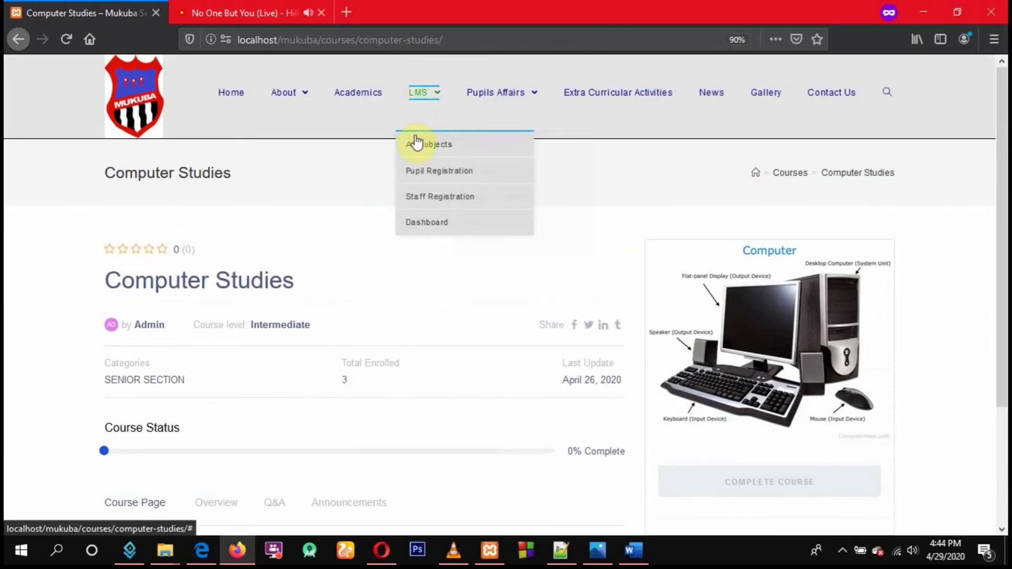
{"action": "left_click", "coordinate": [420, 153]}
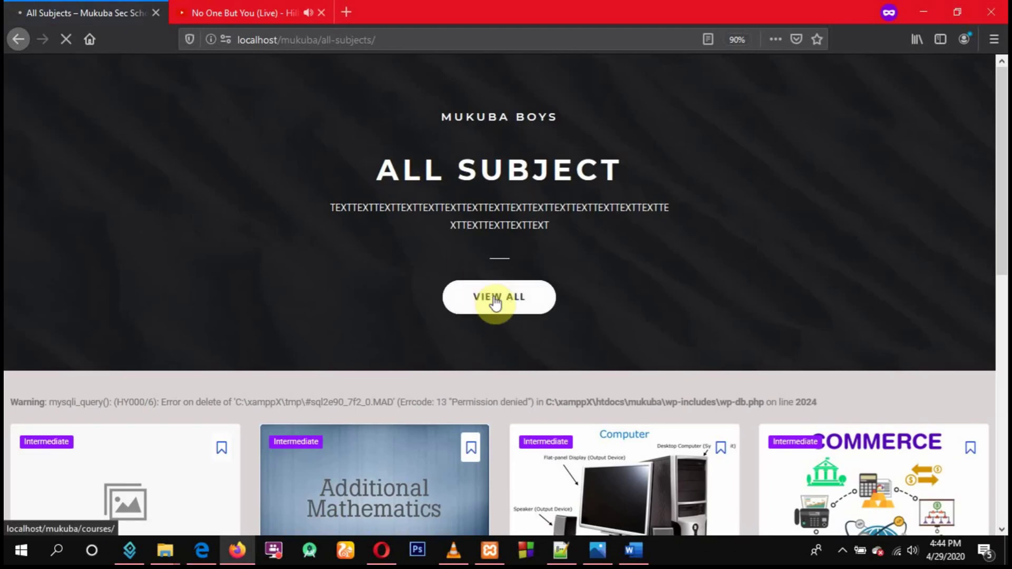
{"action": "left_click", "coordinate": [495, 297]}
{"action": "scroll", "coordinate": [502, 301], "scroll_direction": "down", "scroll_amount": 5}
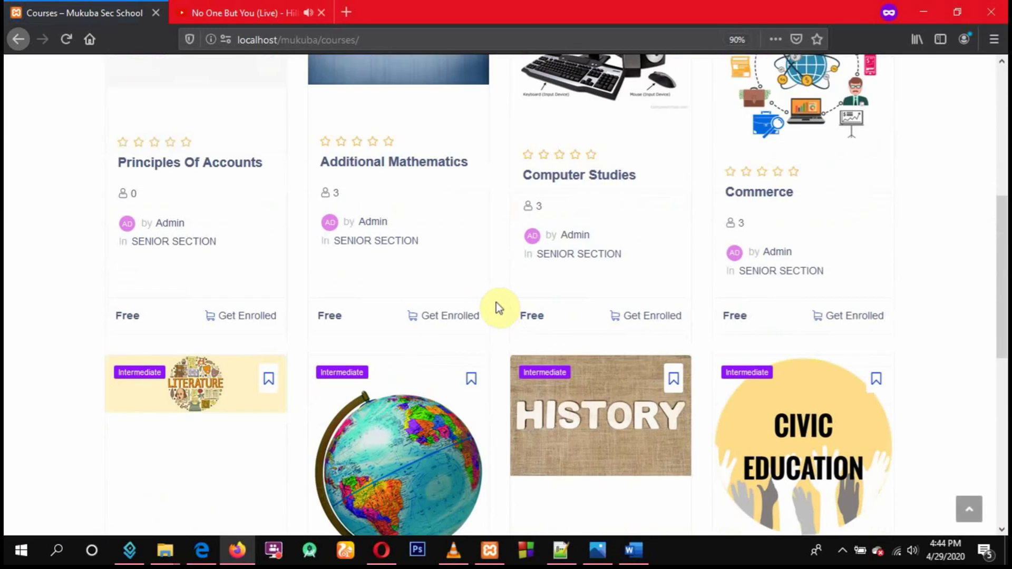
{"action": "scroll", "coordinate": [495, 302], "scroll_direction": "down", "scroll_amount": 3}
{"action": "left_click", "coordinate": [545, 462]}
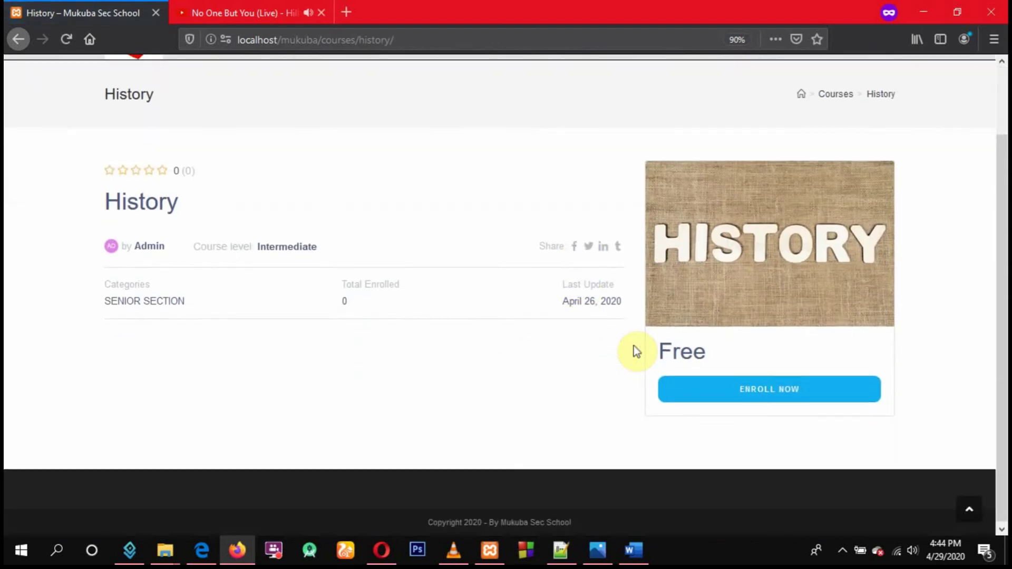
{"action": "left_click", "coordinate": [767, 388]}
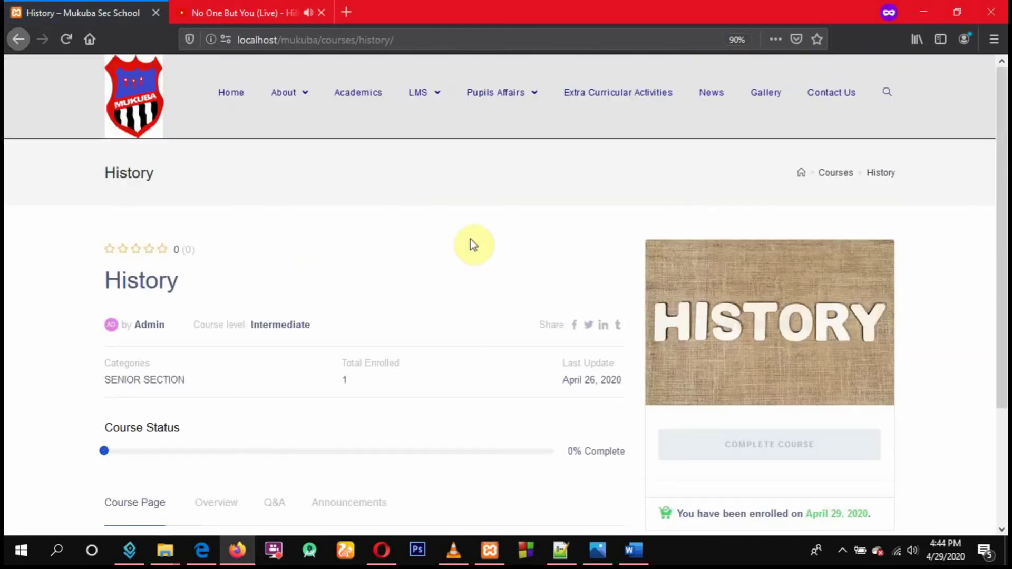
{"action": "mouse_move", "coordinate": [421, 103]}
{"action": "left_click", "coordinate": [435, 150]}
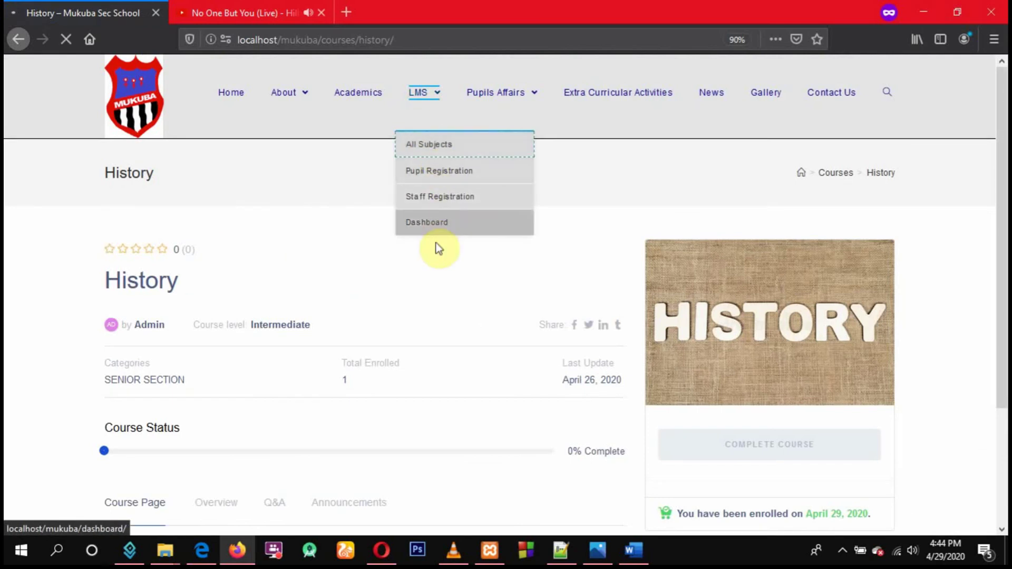
{"action": "scroll", "coordinate": [451, 266], "scroll_direction": "down", "scroll_amount": 4}
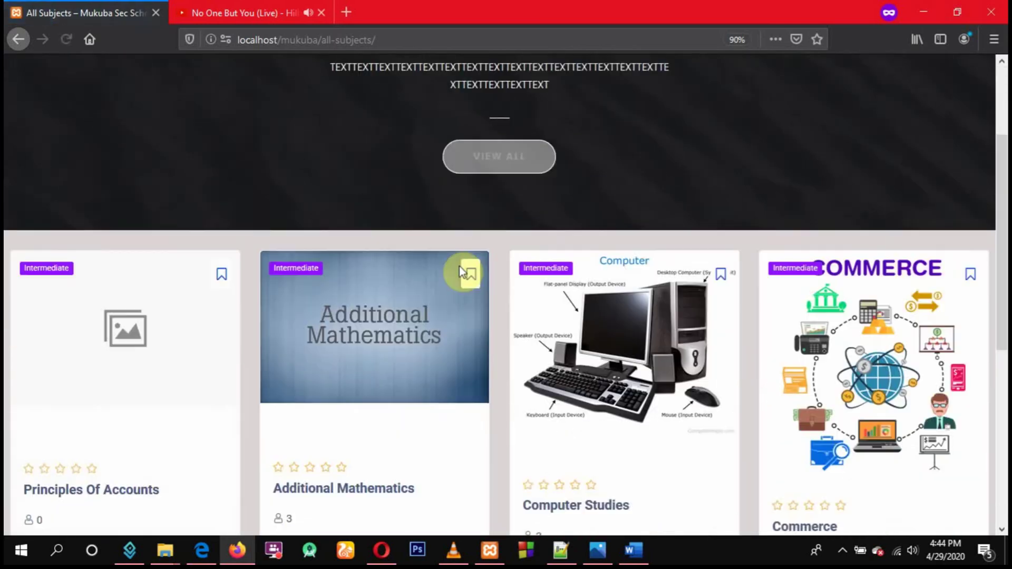
Enroll in Commerce and reload its page, resending data, to show the enrollment
{"action": "left_click", "coordinate": [808, 456]}
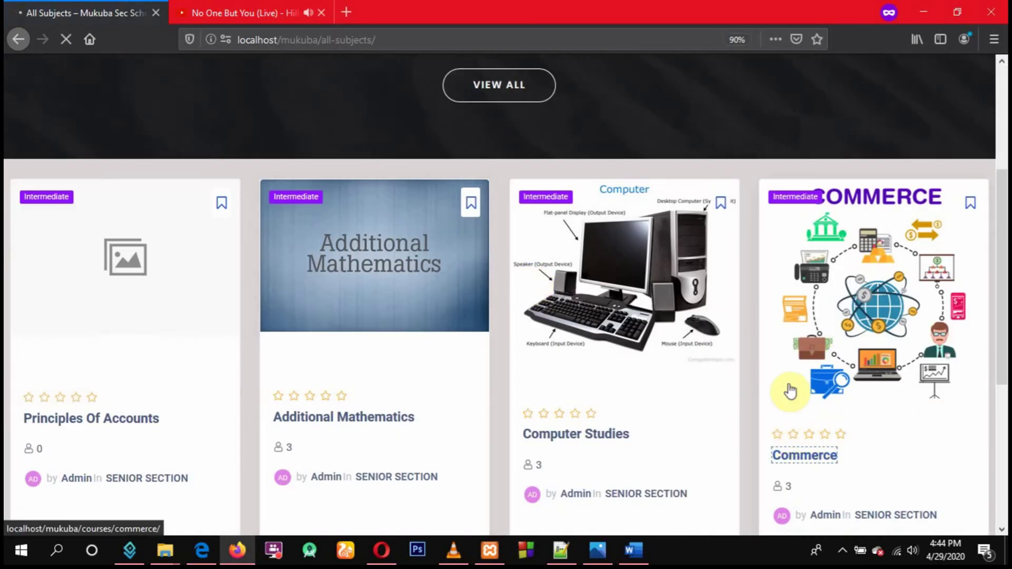
{"action": "scroll", "coordinate": [754, 359], "scroll_direction": "down", "scroll_amount": 3}
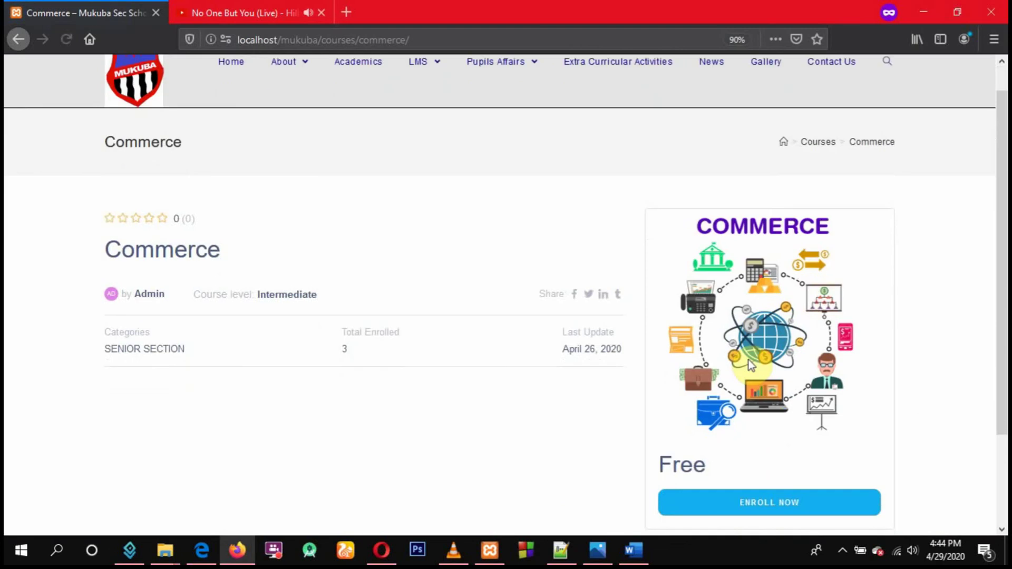
{"action": "left_click", "coordinate": [768, 385]}
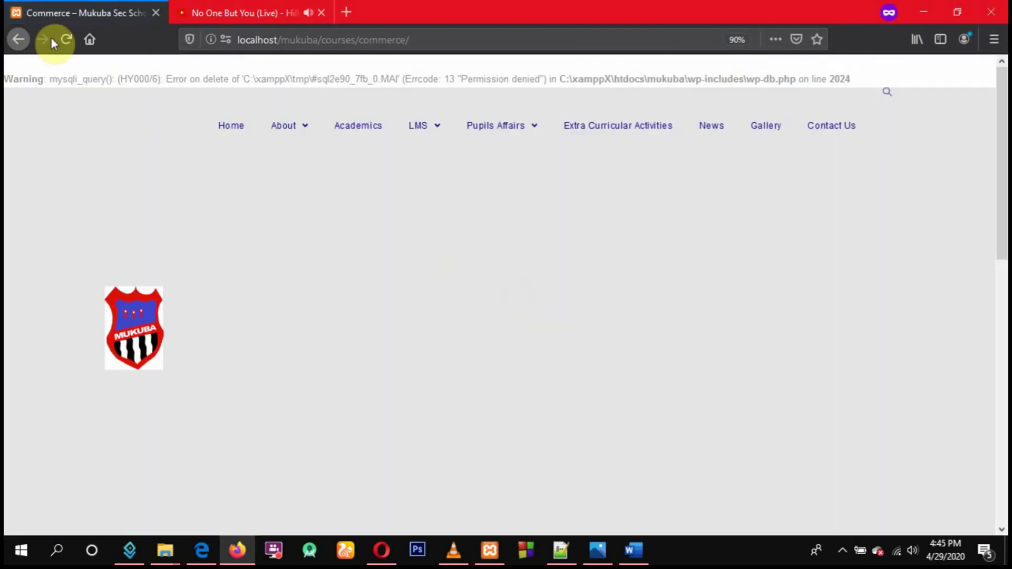
{"action": "left_click", "coordinate": [68, 39]}
{"action": "left_click", "coordinate": [697, 263]}
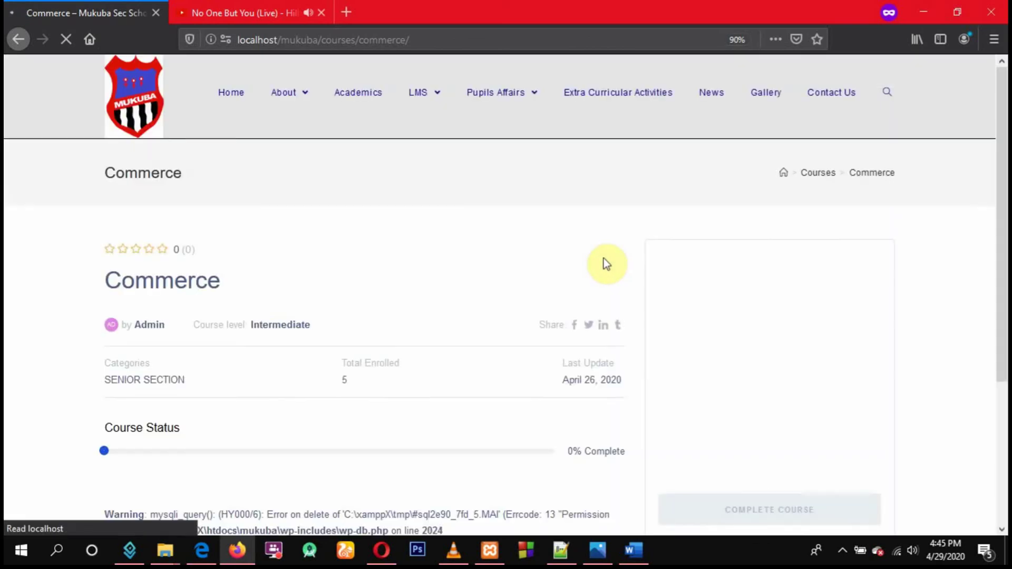
Enroll in Principles Of Accounts from All Subjects, then return to the course list
{"action": "mouse_move", "coordinate": [423, 92]}
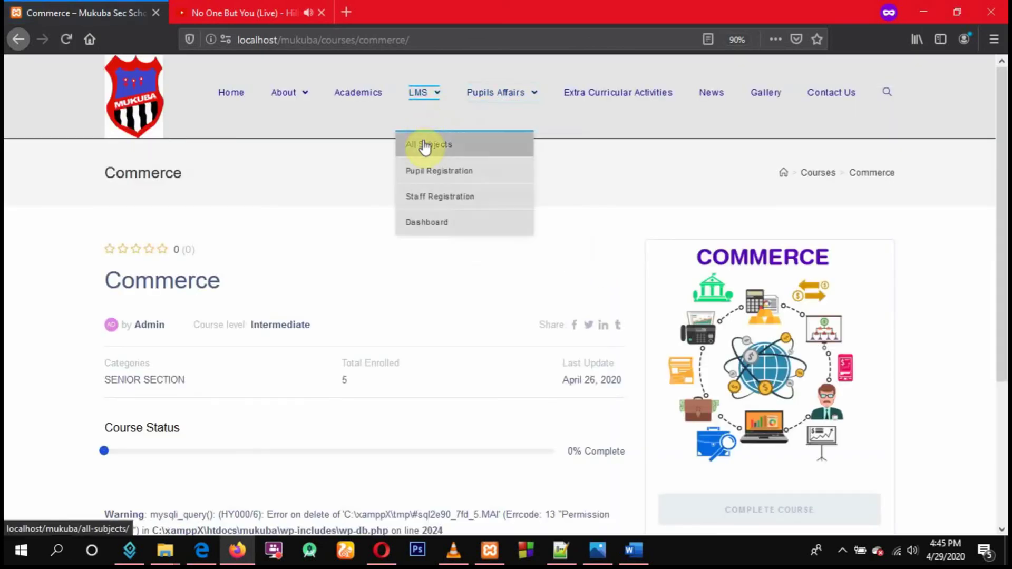
{"action": "left_click", "coordinate": [429, 153]}
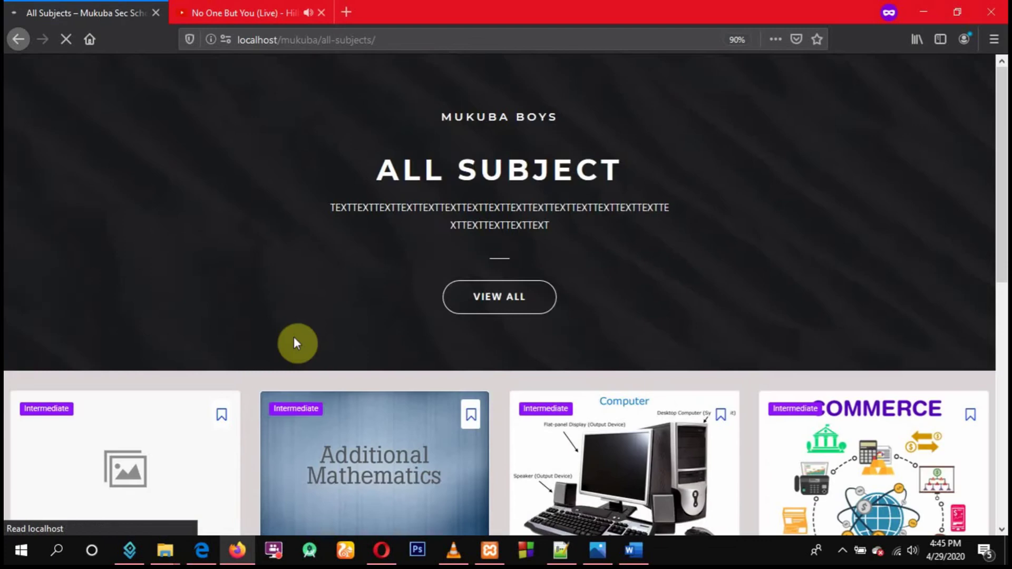
{"action": "scroll", "coordinate": [175, 438], "scroll_direction": "down", "scroll_amount": 5}
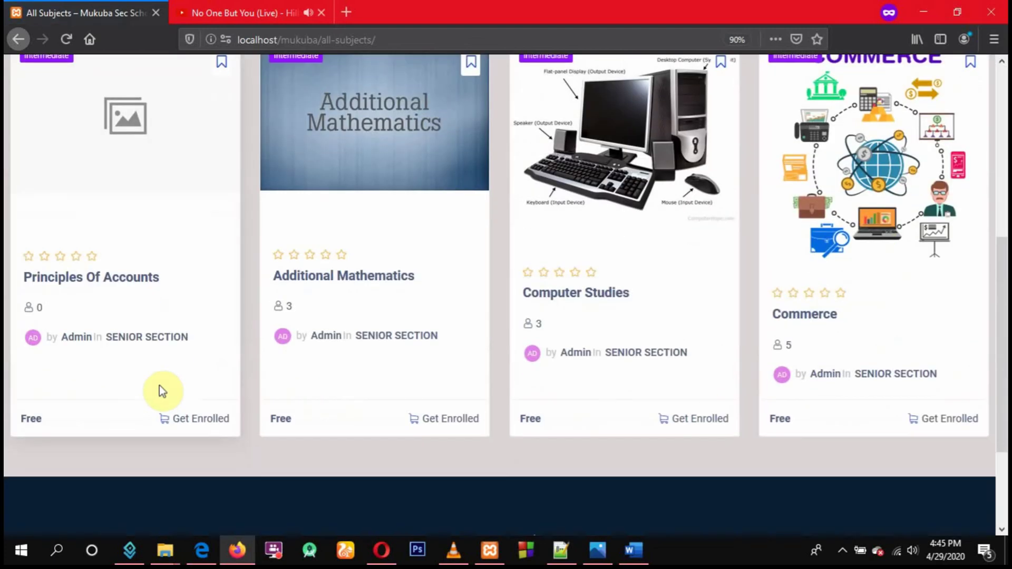
{"action": "left_click", "coordinate": [100, 285]}
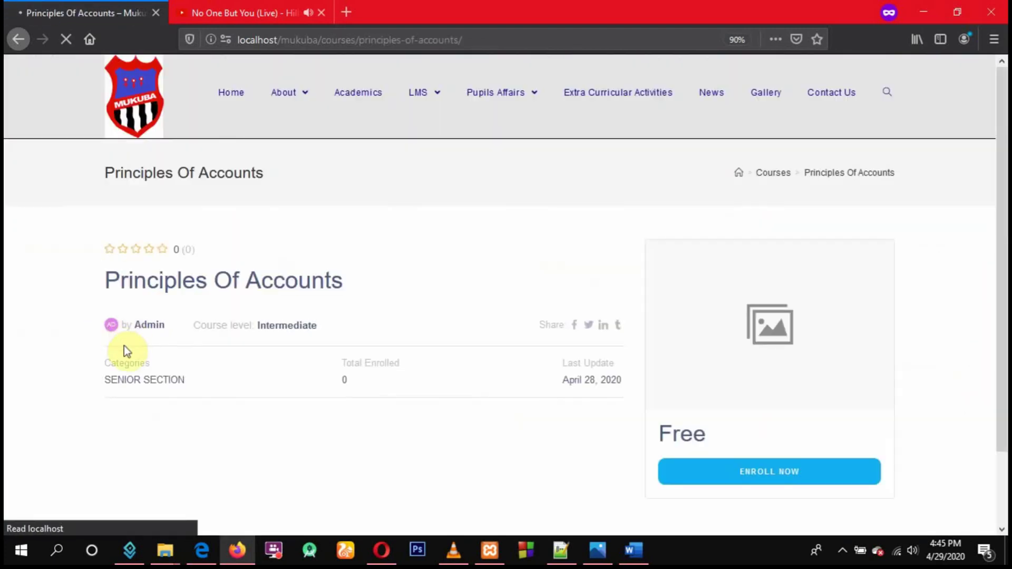
{"action": "left_click", "coordinate": [764, 470]}
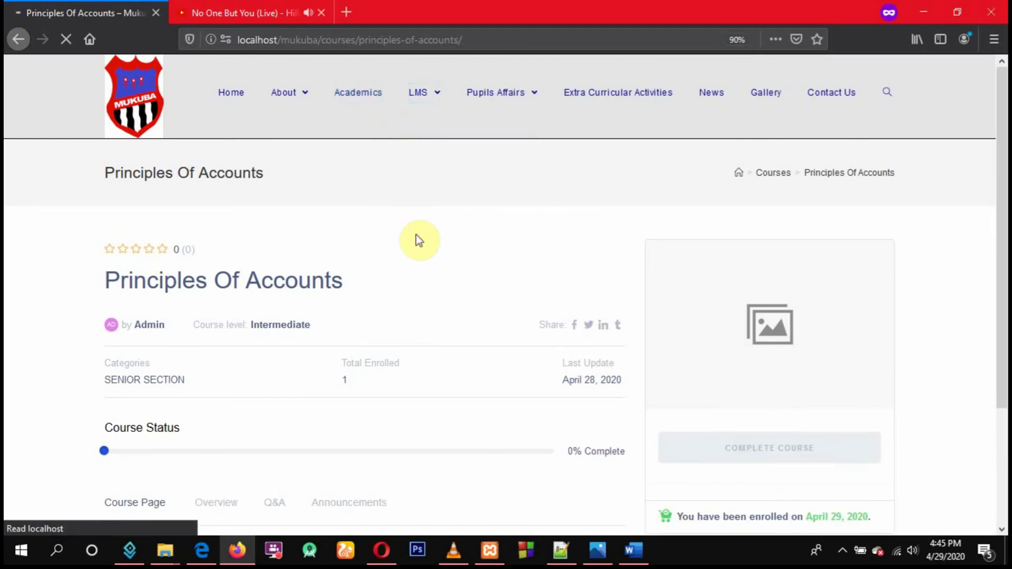
{"action": "left_click", "coordinate": [434, 148]}
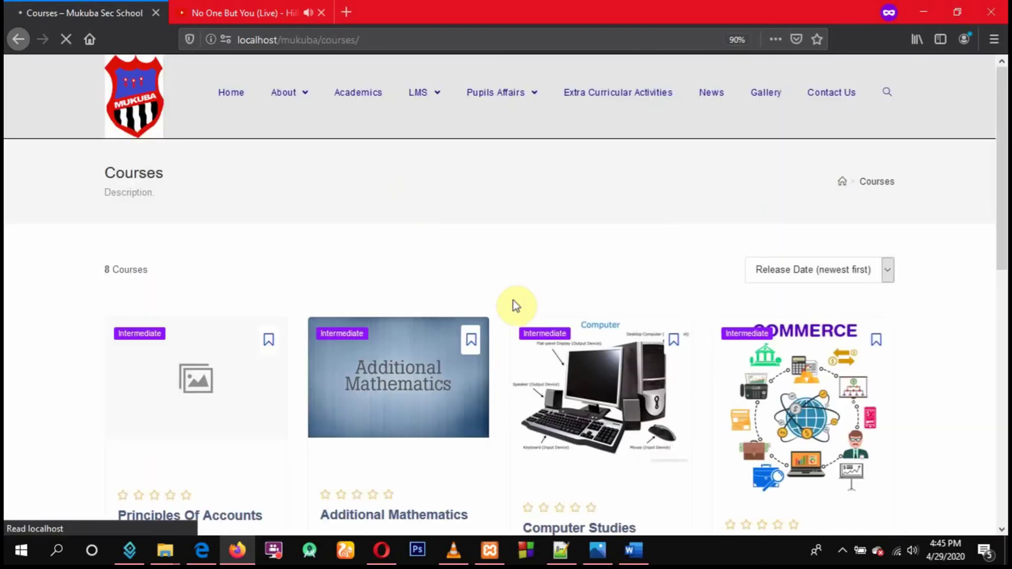
Sort the courses by Course Title (a-z) and scroll through the grid
{"action": "scroll", "coordinate": [514, 306], "scroll_direction": "down", "scroll_amount": 5}
{"action": "scroll", "coordinate": [606, 282], "scroll_direction": "down", "scroll_amount": 3}
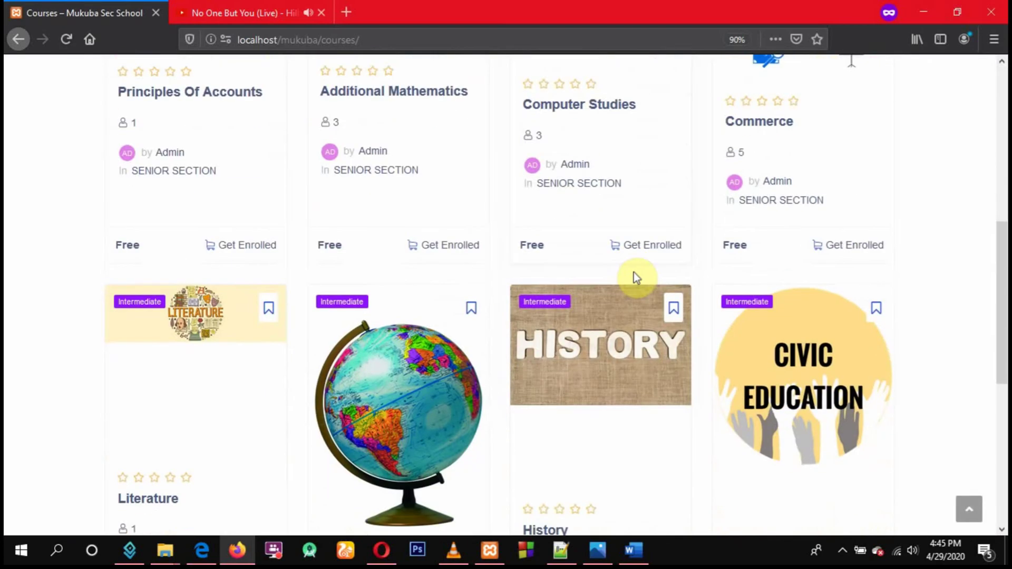
{"action": "scroll", "coordinate": [664, 268], "scroll_direction": "up", "scroll_amount": 7}
{"action": "left_click", "coordinate": [822, 203]}
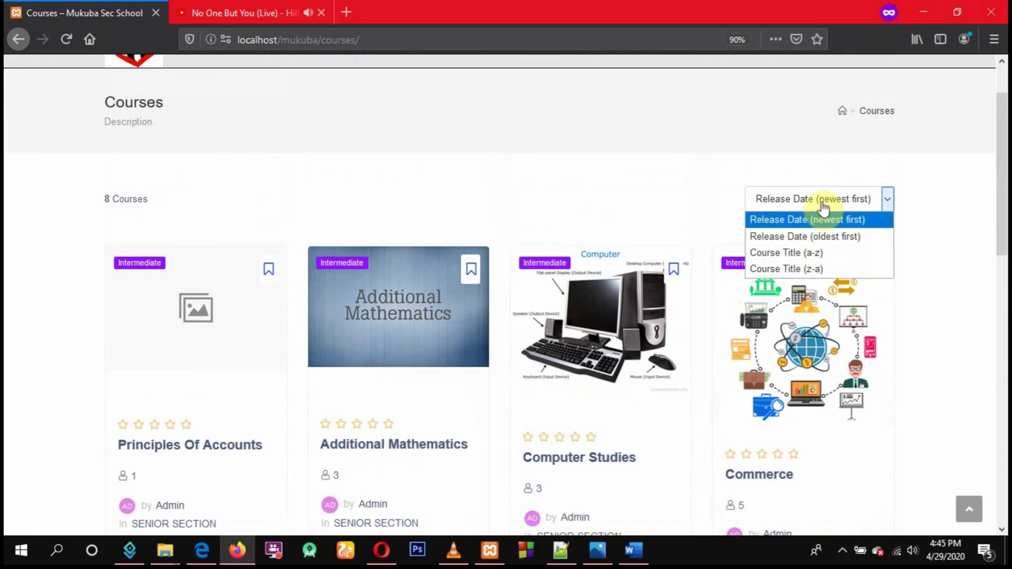
{"action": "left_click", "coordinate": [813, 251]}
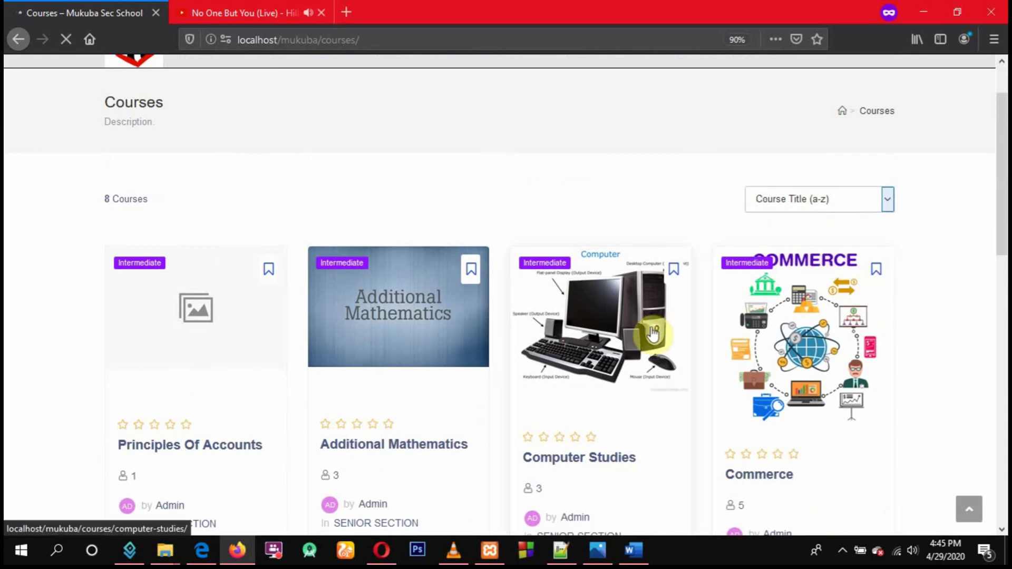
{"action": "scroll", "coordinate": [653, 331], "scroll_direction": "down", "scroll_amount": 5}
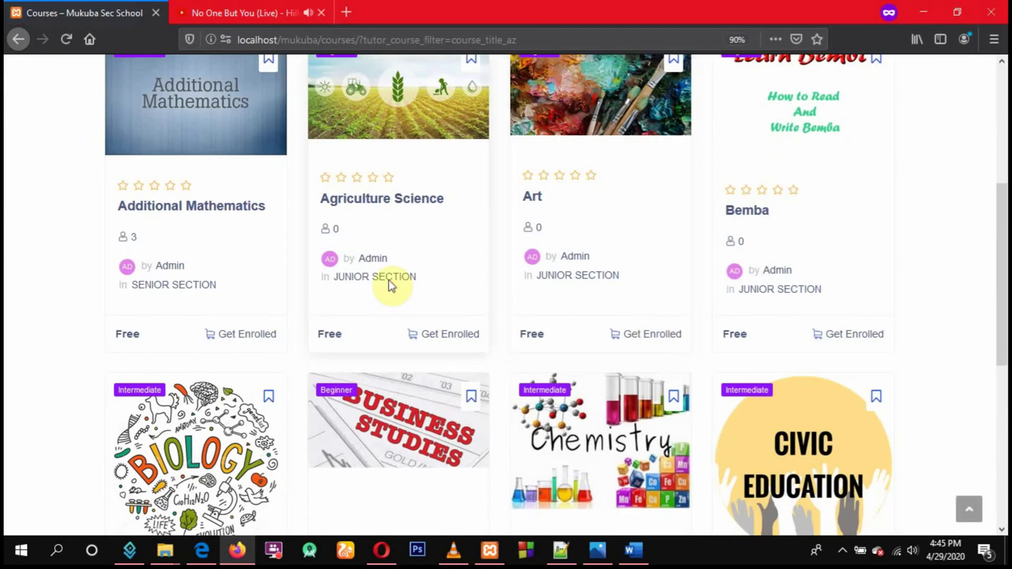
{"action": "left_click_drag", "start_coordinate": [425, 279], "coordinate": [395, 286]}
{"action": "left_click", "coordinate": [421, 279]}
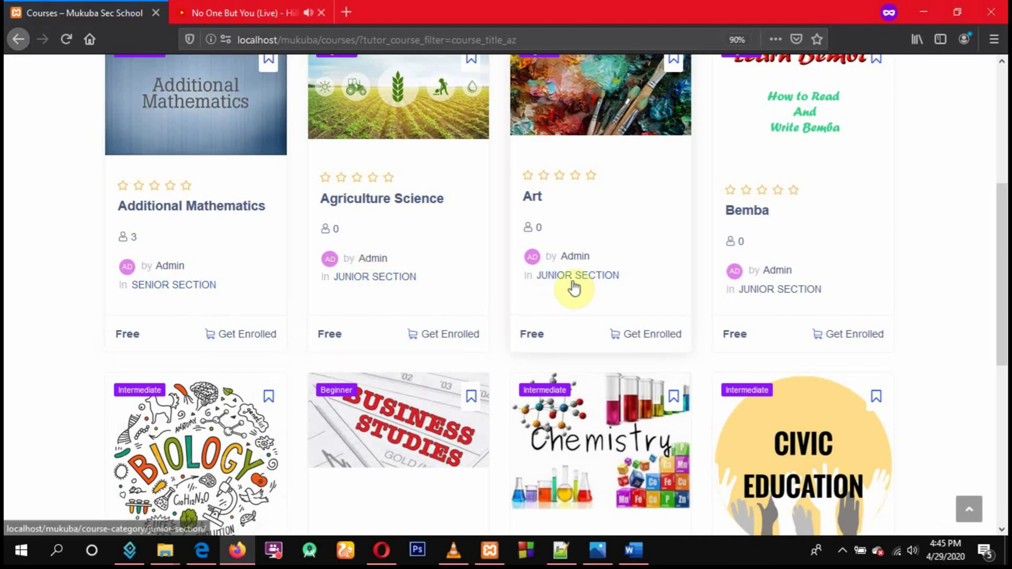
{"action": "scroll", "coordinate": [548, 316], "scroll_direction": "down", "scroll_amount": 5}
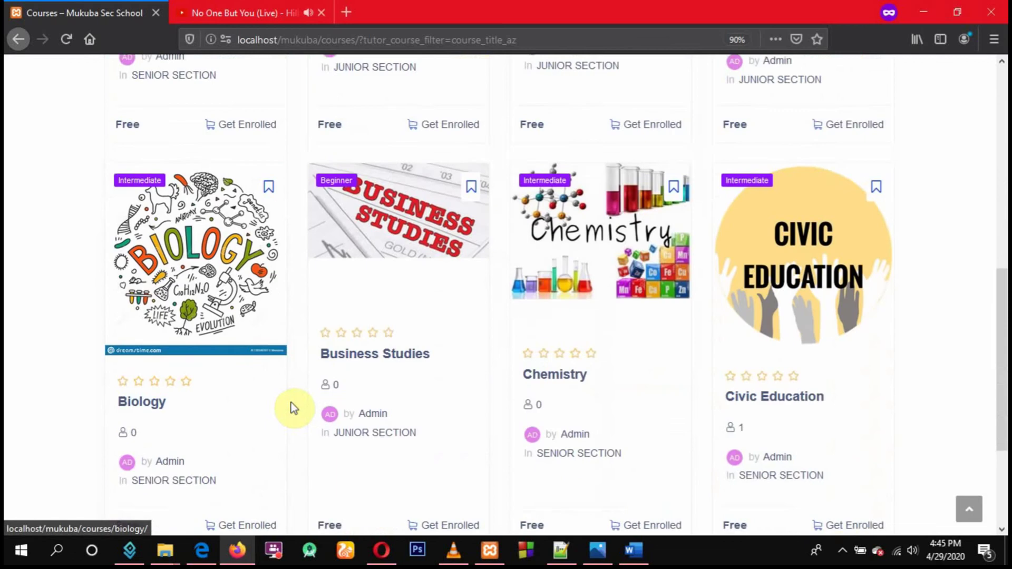
{"action": "scroll", "coordinate": [409, 389], "scroll_direction": "up", "scroll_amount": 10}
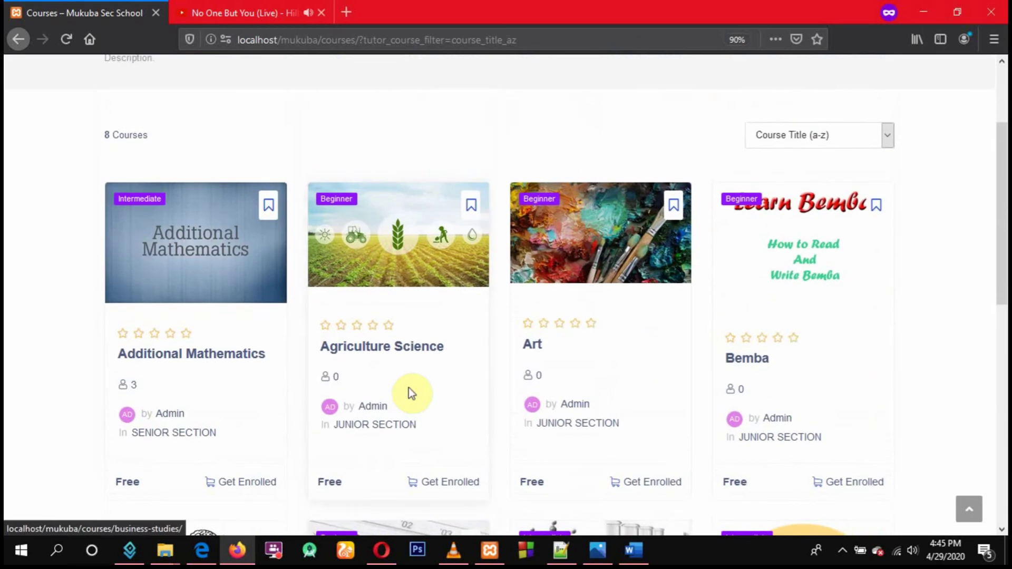
{"action": "mouse_move", "coordinate": [409, 107]}
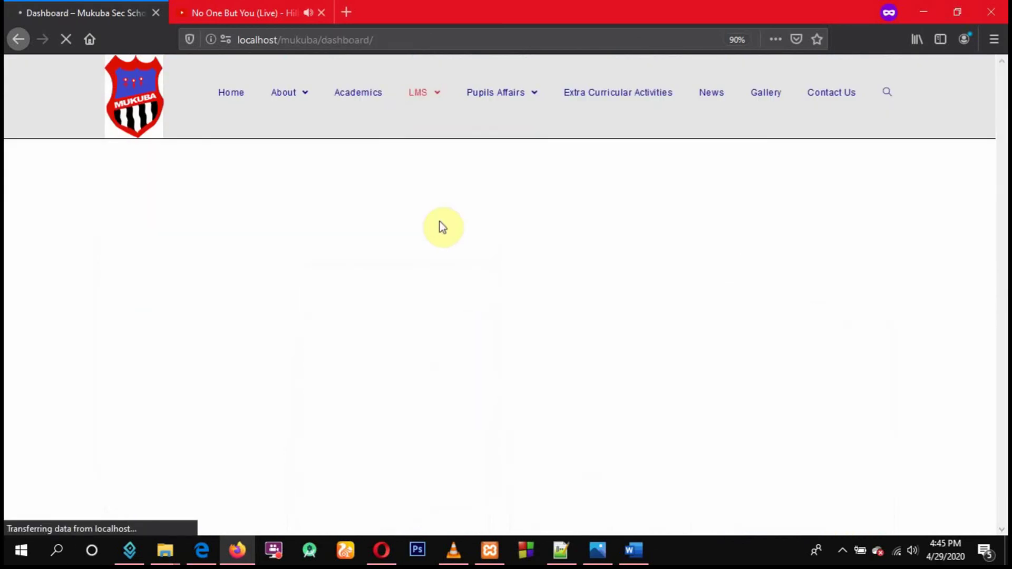
From the pupil dashboard, go to the Enrolled Courses page
{"action": "scroll", "coordinate": [438, 223], "scroll_direction": "down", "scroll_amount": 3}
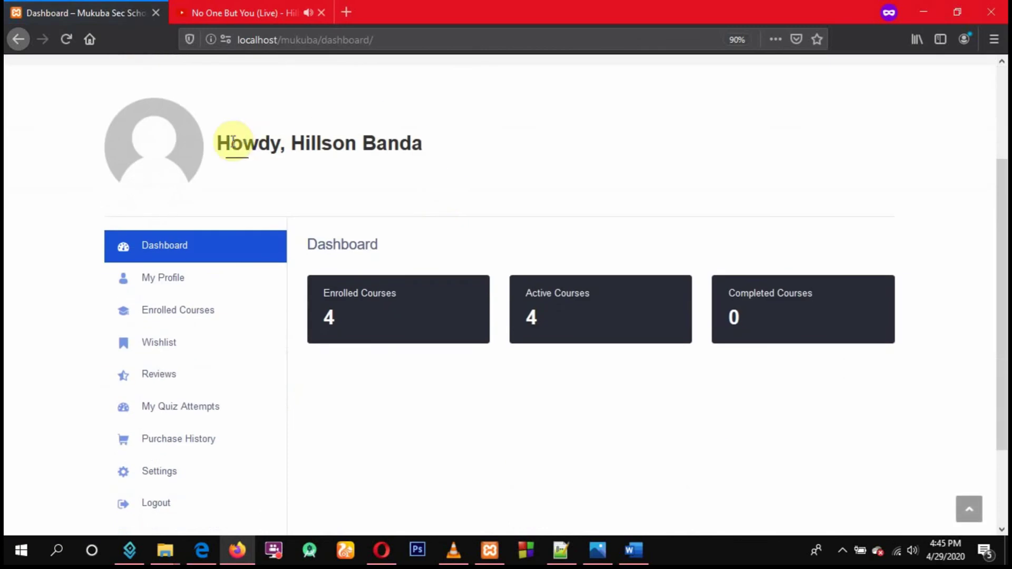
{"action": "left_click_drag", "start_coordinate": [232, 141], "coordinate": [505, 167]}
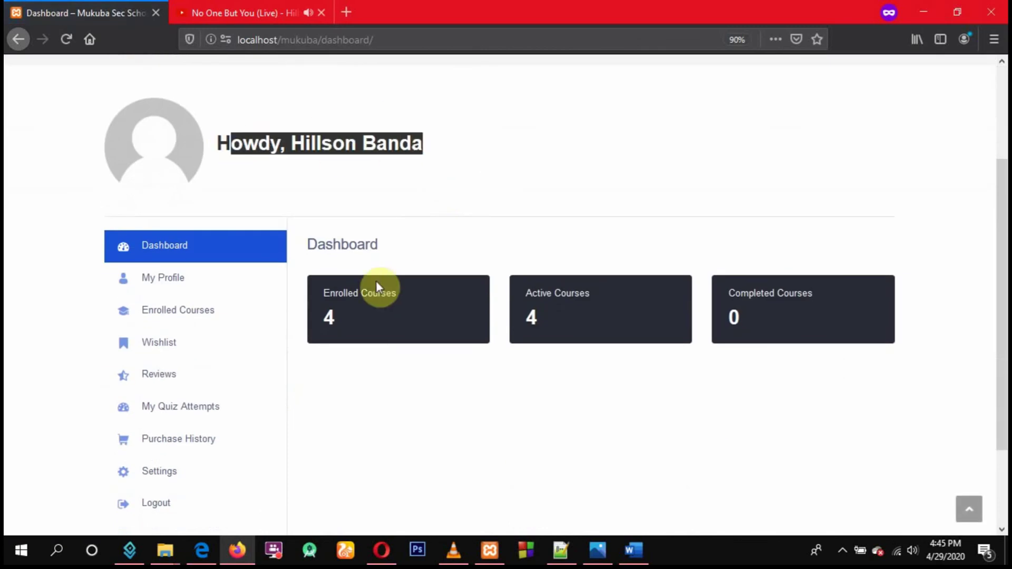
{"action": "left_click", "coordinate": [171, 309]}
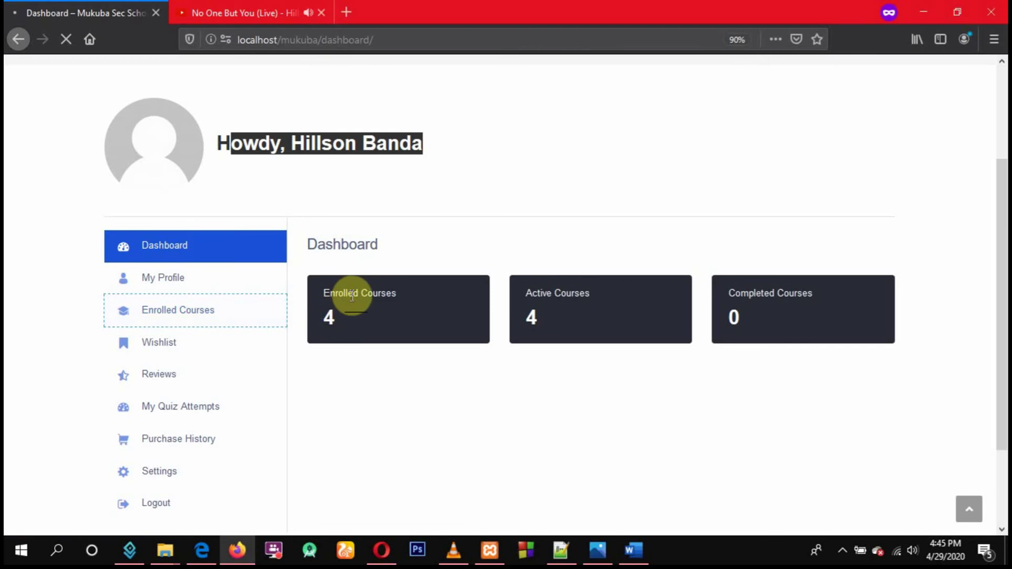
Review the enrolled courses: Principles Of Accounts, Computer Studies, Commerce and History, each 0% complete
{"action": "scroll", "coordinate": [391, 301], "scroll_direction": "down", "scroll_amount": 4}
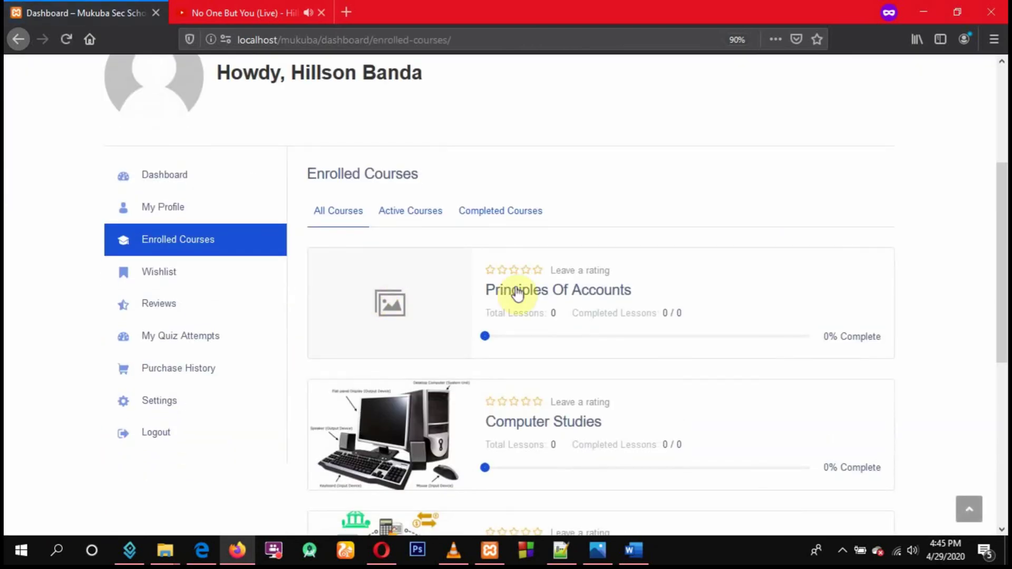
{"action": "scroll", "coordinate": [517, 294], "scroll_direction": "down", "scroll_amount": 4}
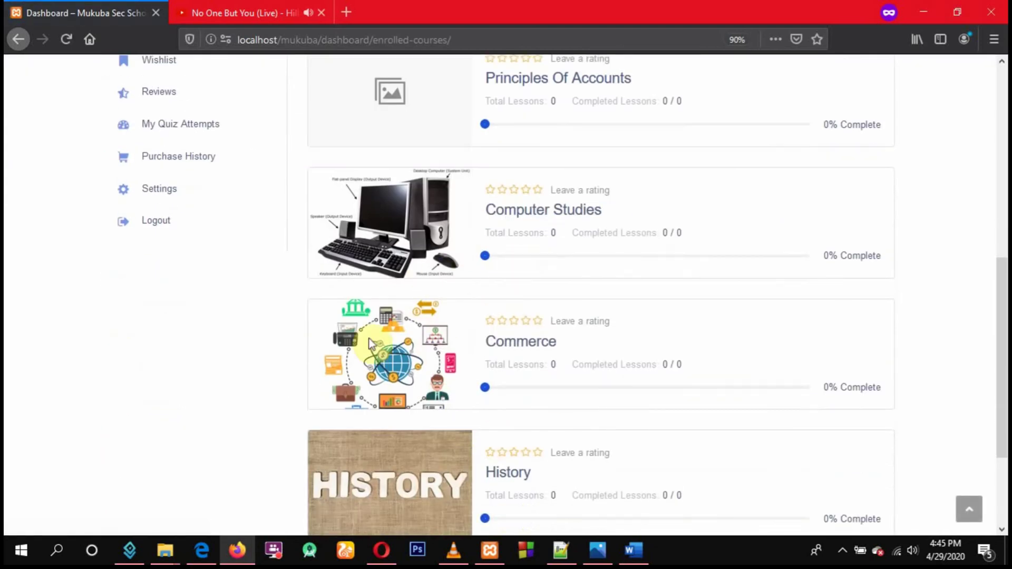
{"action": "scroll", "coordinate": [432, 333], "scroll_direction": "up", "scroll_amount": 8}
{"action": "scroll", "coordinate": [435, 331], "scroll_direction": "down", "scroll_amount": 10}
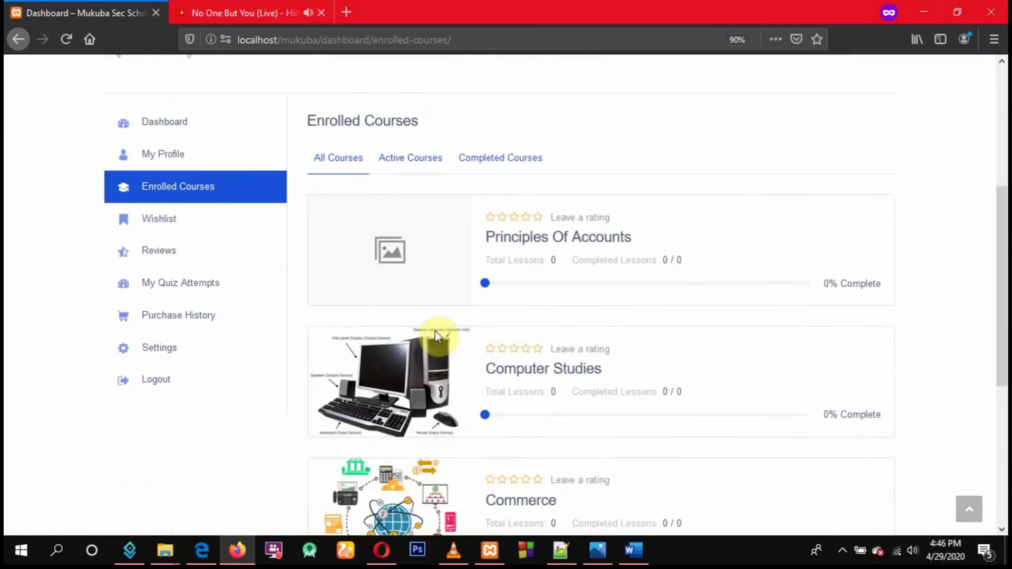
{"action": "scroll", "coordinate": [435, 334], "scroll_direction": "down", "scroll_amount": 1}
{"action": "scroll", "coordinate": [435, 335], "scroll_direction": "up", "scroll_amount": 10}
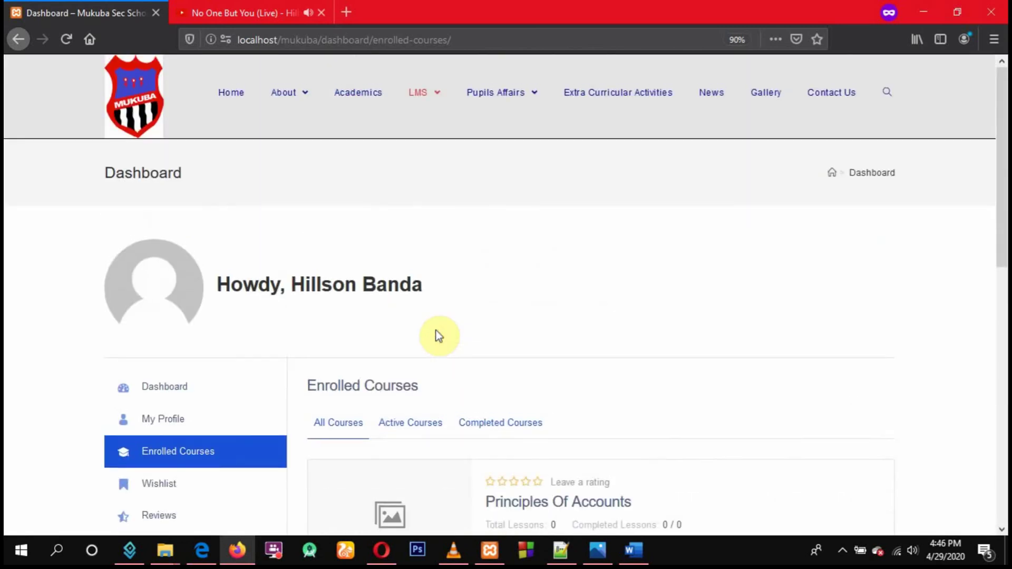
{"action": "mouse_move", "coordinate": [425, 122]}
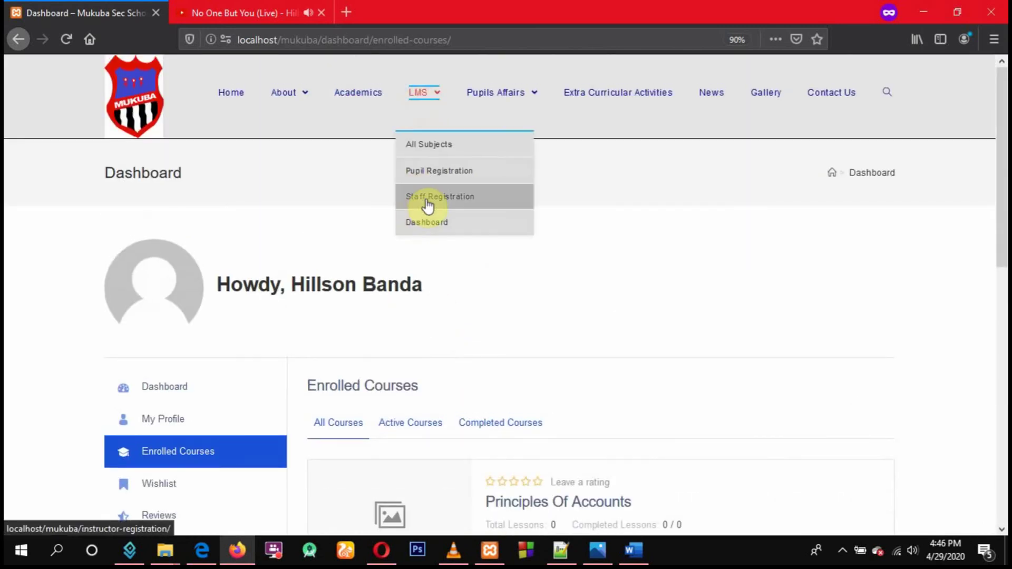
{"action": "scroll", "coordinate": [290, 242], "scroll_direction": "down", "scroll_amount": 8}
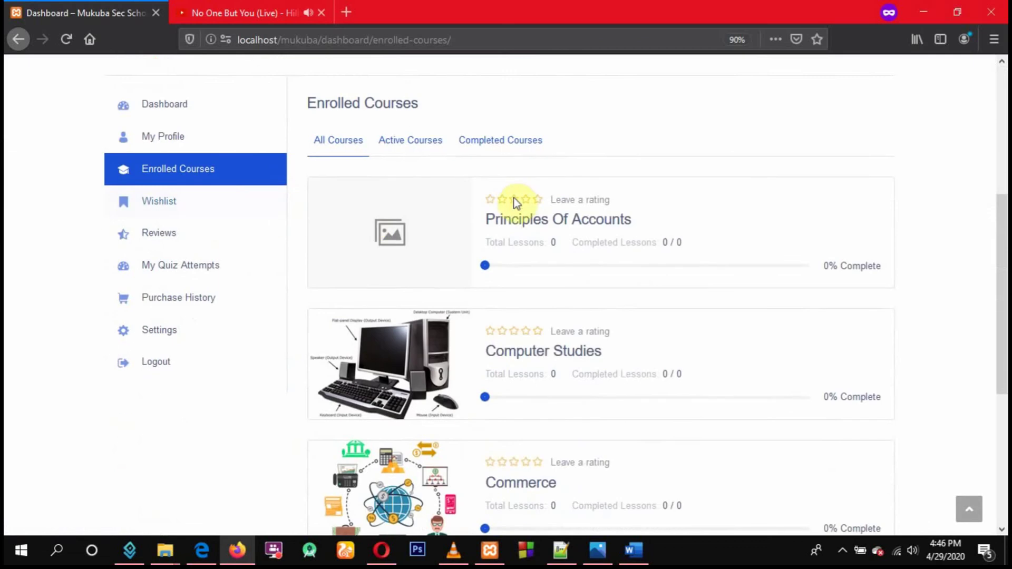
{"action": "scroll", "coordinate": [135, 336], "scroll_direction": "down", "scroll_amount": 3}
{"action": "scroll", "coordinate": [169, 220], "scroll_direction": "up", "scroll_amount": 4}
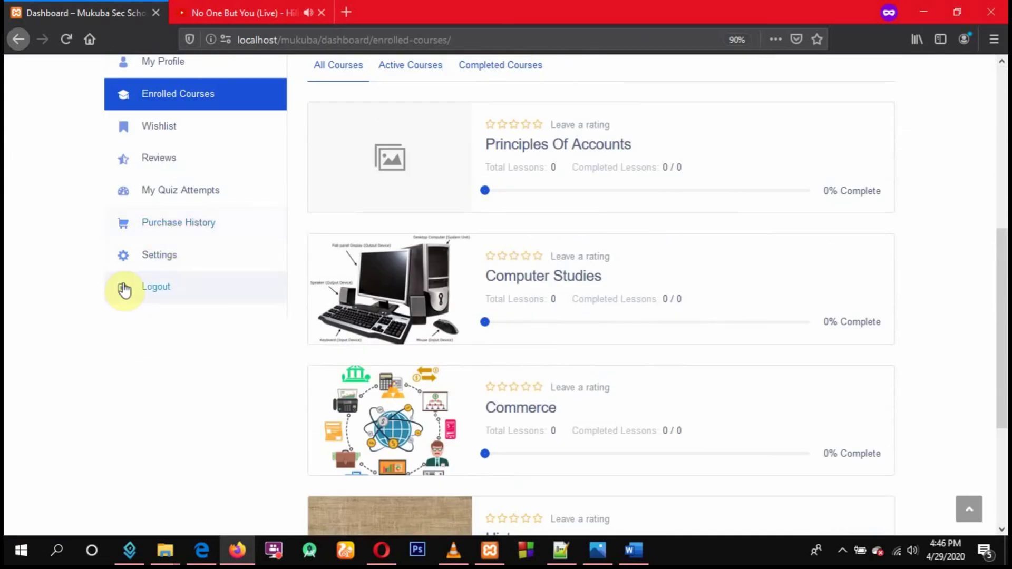
Log the pupil out and open the Instructor Registration form, trying its First Name field
{"action": "left_click", "coordinate": [157, 291]}
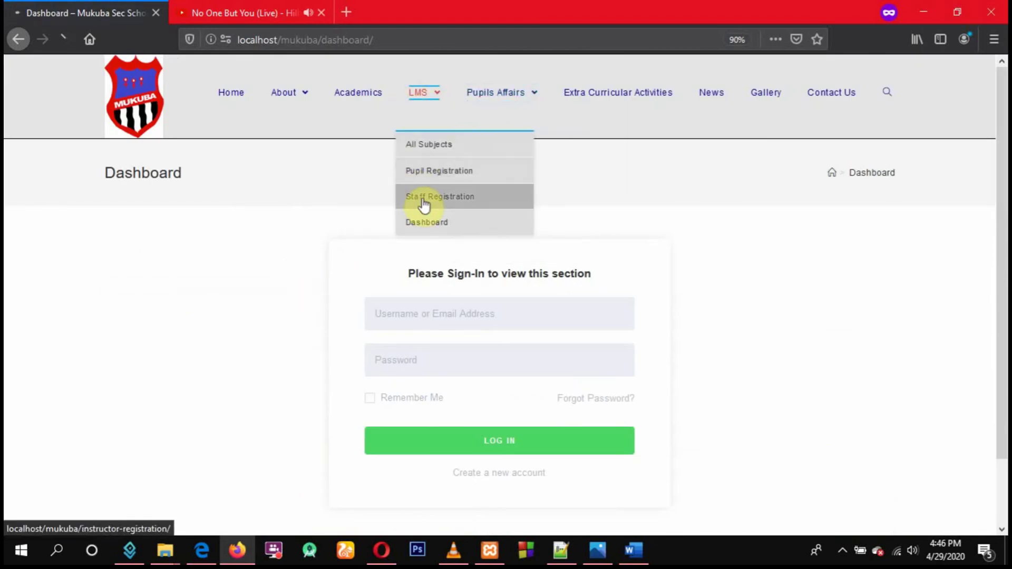
{"action": "left_click", "coordinate": [424, 201]}
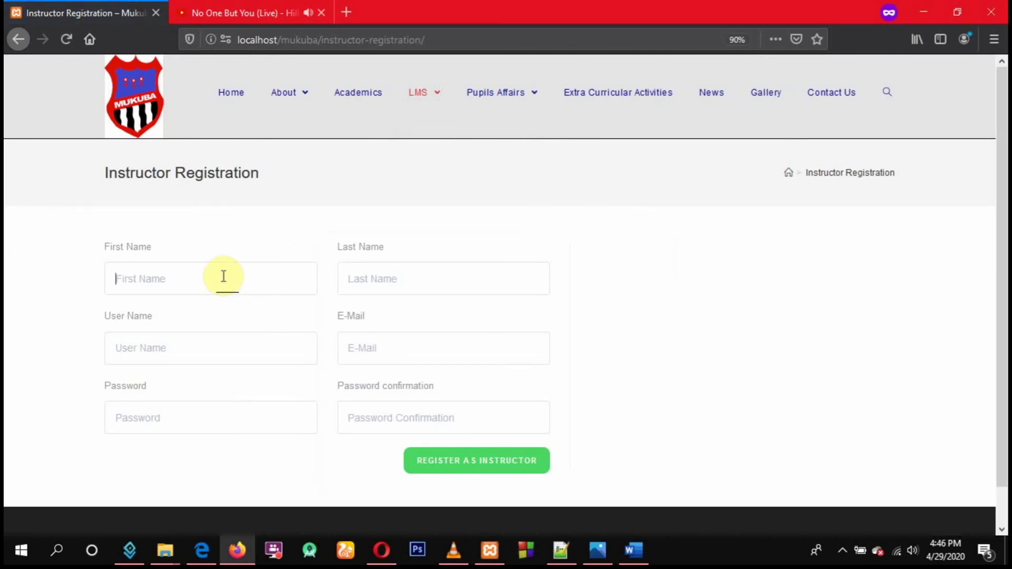
{"action": "left_click", "coordinate": [227, 277]}
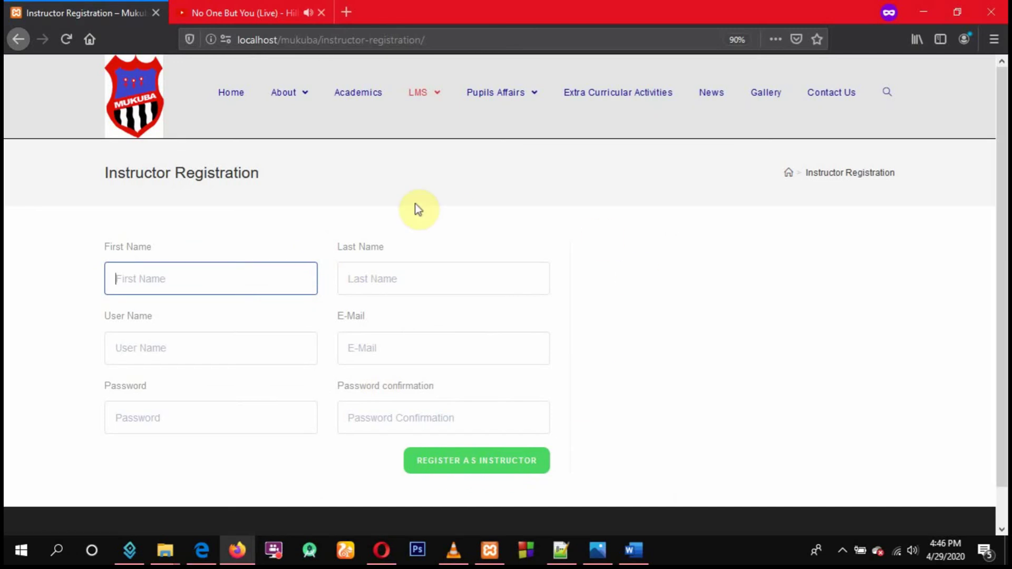
{"action": "left_click", "coordinate": [315, 193]}
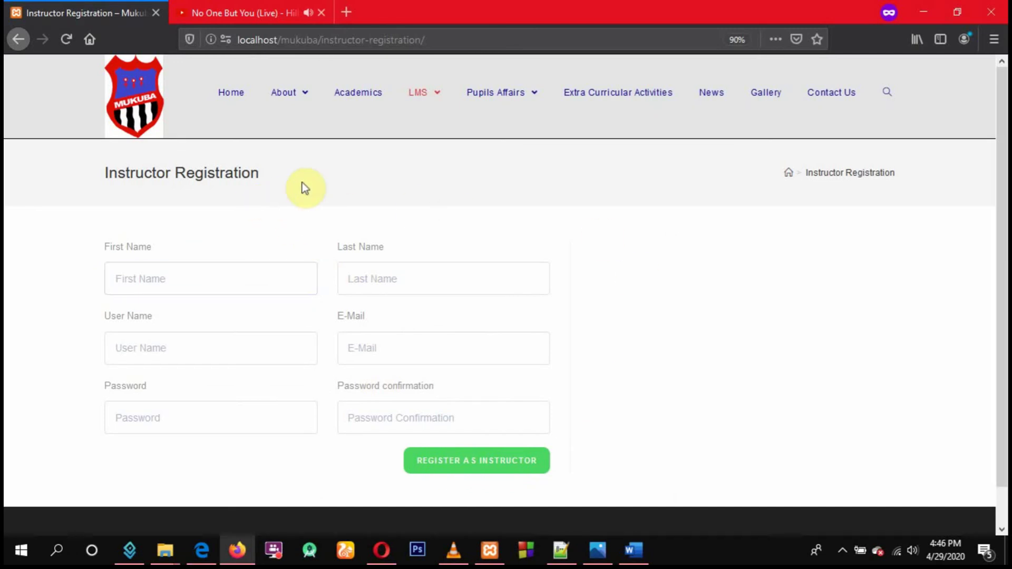
Return to the Mukuba Secondary School home page with its welcome banner
{"action": "left_click", "coordinate": [237, 97]}
{"action": "mouse_move", "coordinate": [288, 95]}
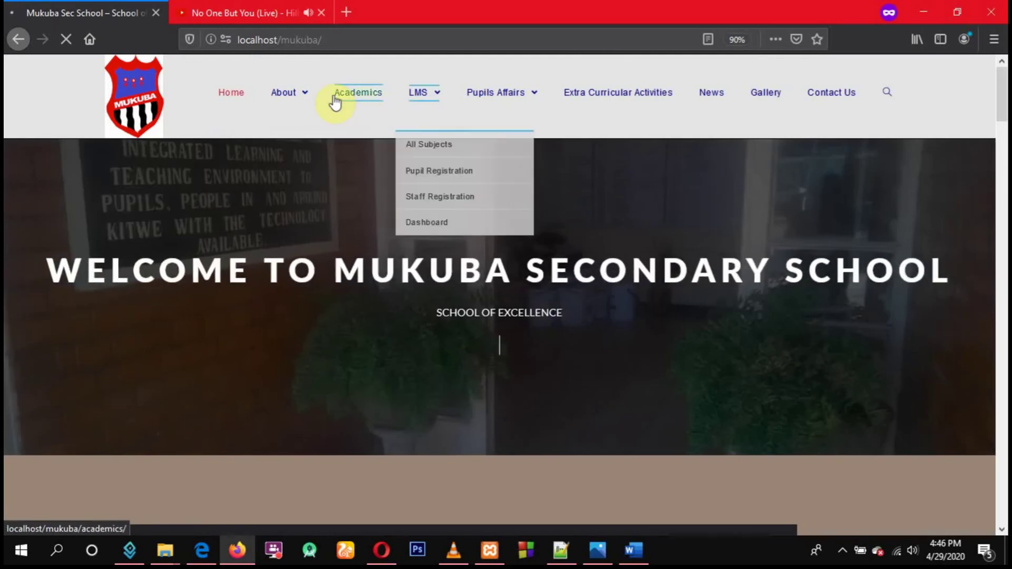
{"action": "mouse_move", "coordinate": [418, 99]}
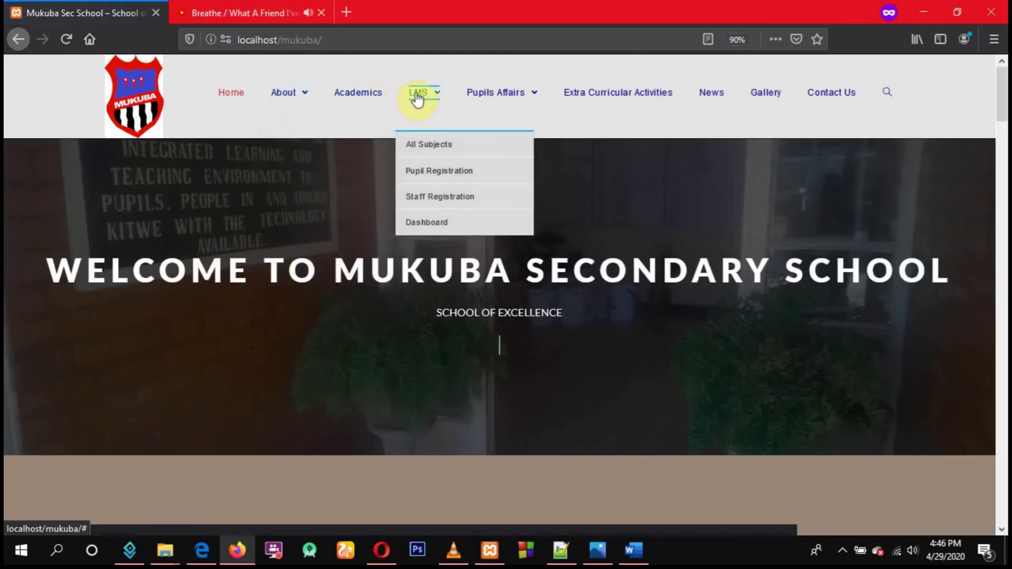
{"action": "mouse_move", "coordinate": [500, 106]}
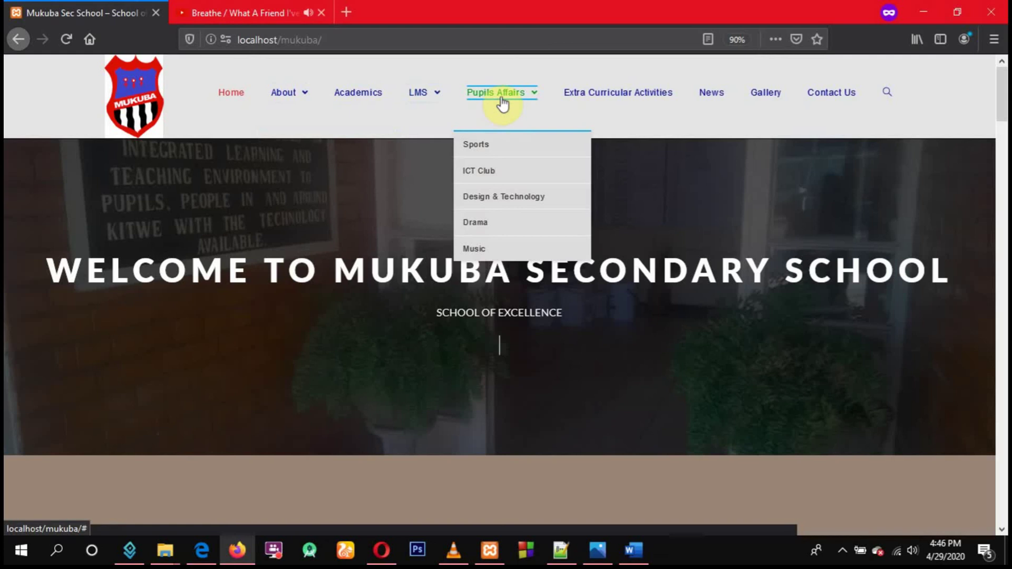